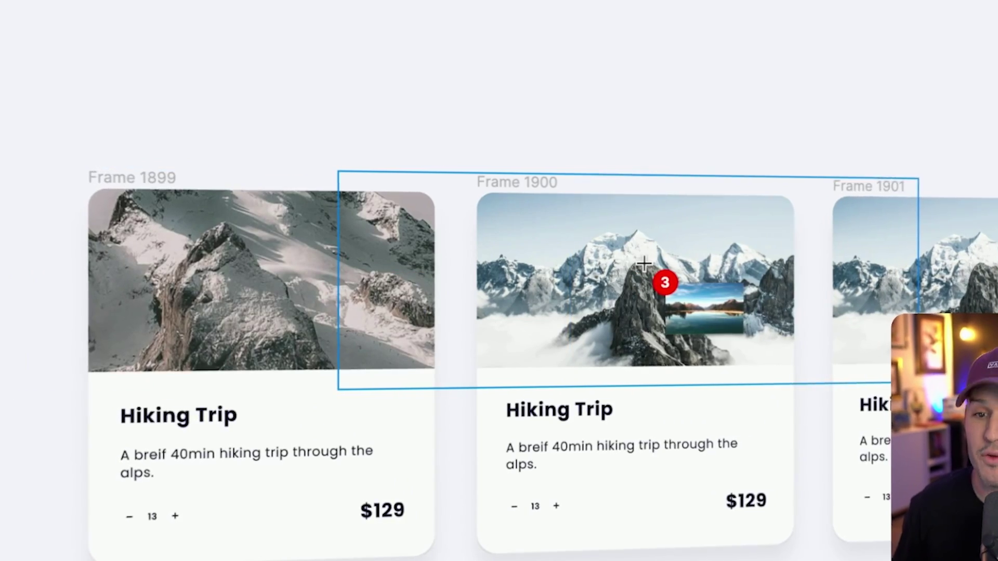
Step: Place a lake photo from images 469–472.jpg into the first card image frame
left_click(644, 265)
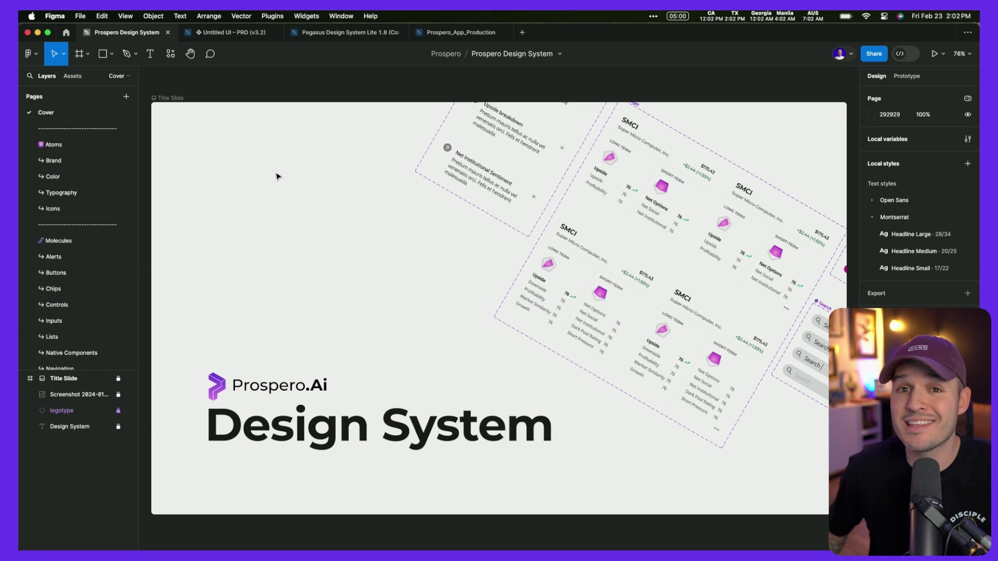
Step: Look through the Brand, Color and Typography pages of the design system
left_click(67, 162)
left_click(64, 178)
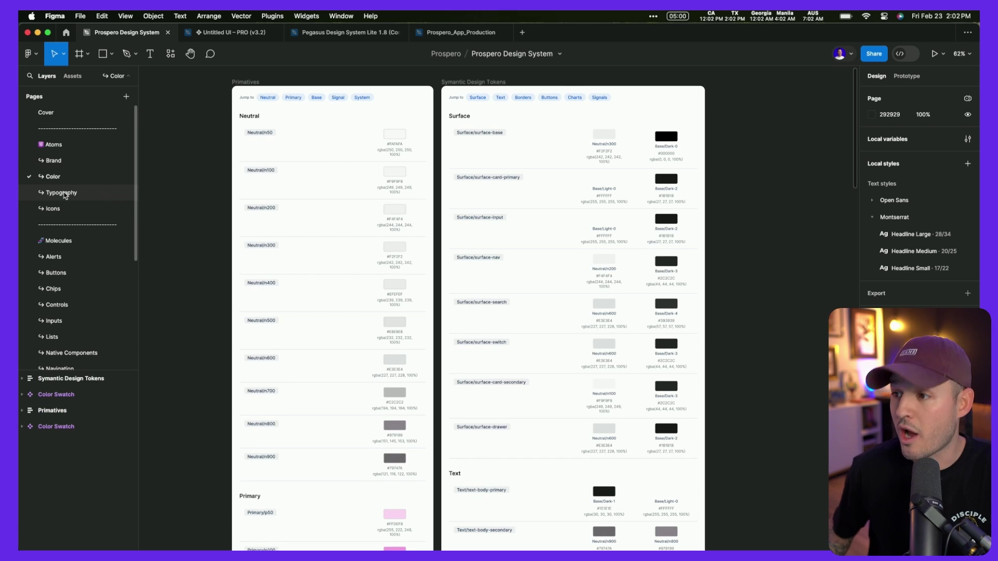
left_click(61, 193)
Step: Check the Chips, Buttons and Alerts pages, then view the Cards page components
left_click(53, 289)
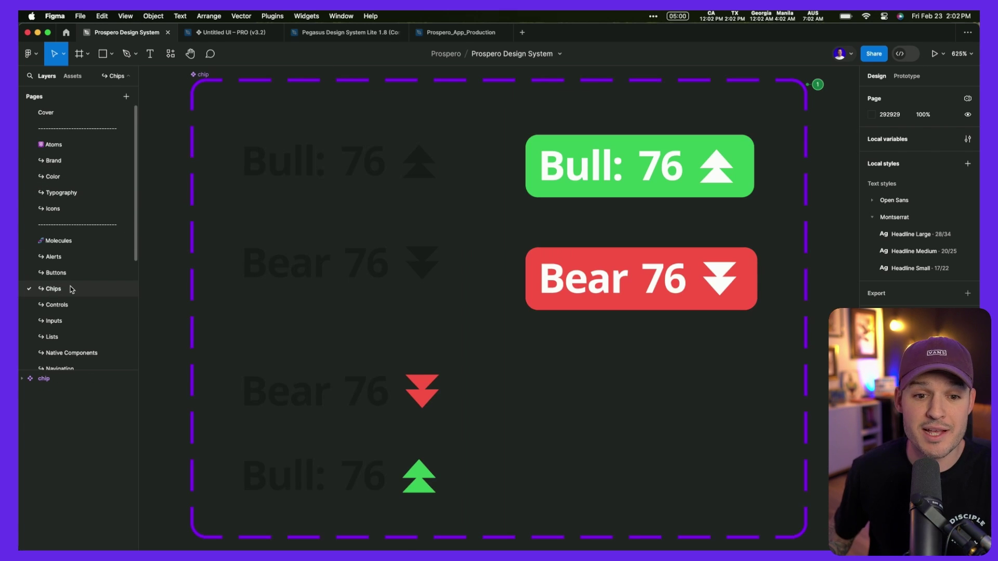
left_click(56, 272)
left_click(68, 257)
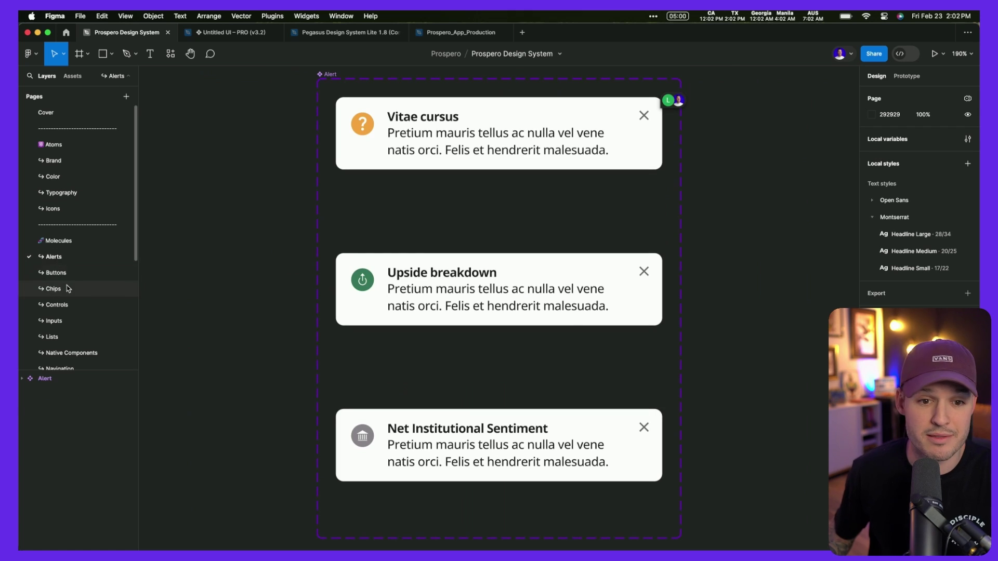
scroll(63, 291, "down", 5)
left_click(57, 307)
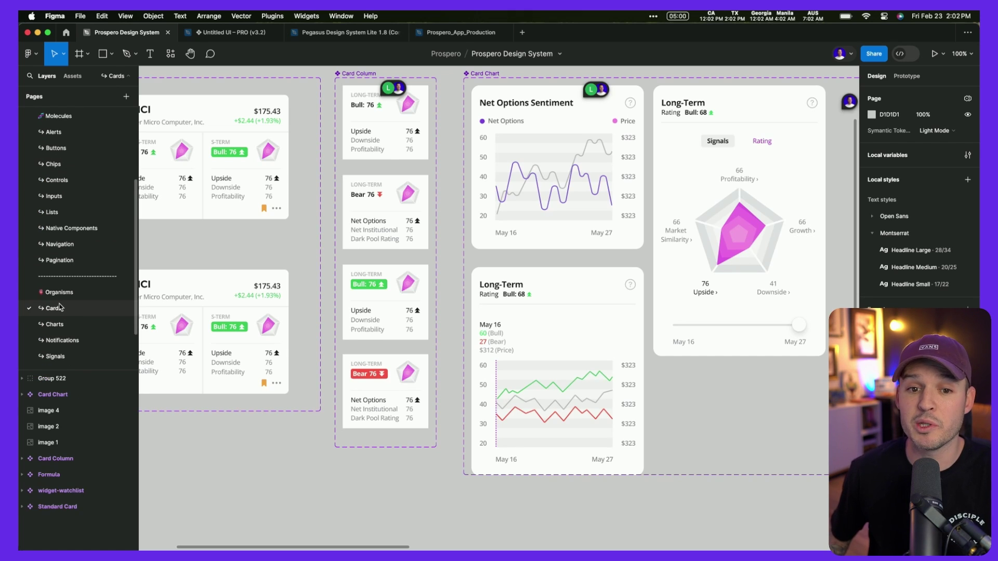
scroll(430, 274, "up", 2)
scroll(430, 274, "right", 2)
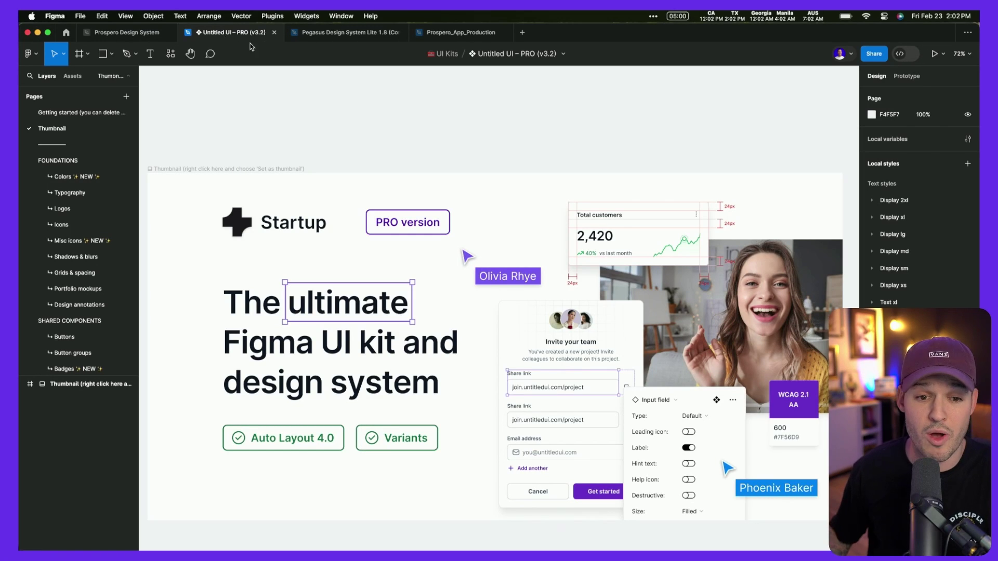
Step: View the Untitled UI Typography and Icons pages, then zoom into the Log in pages section
scroll(291, 123, "down", 3)
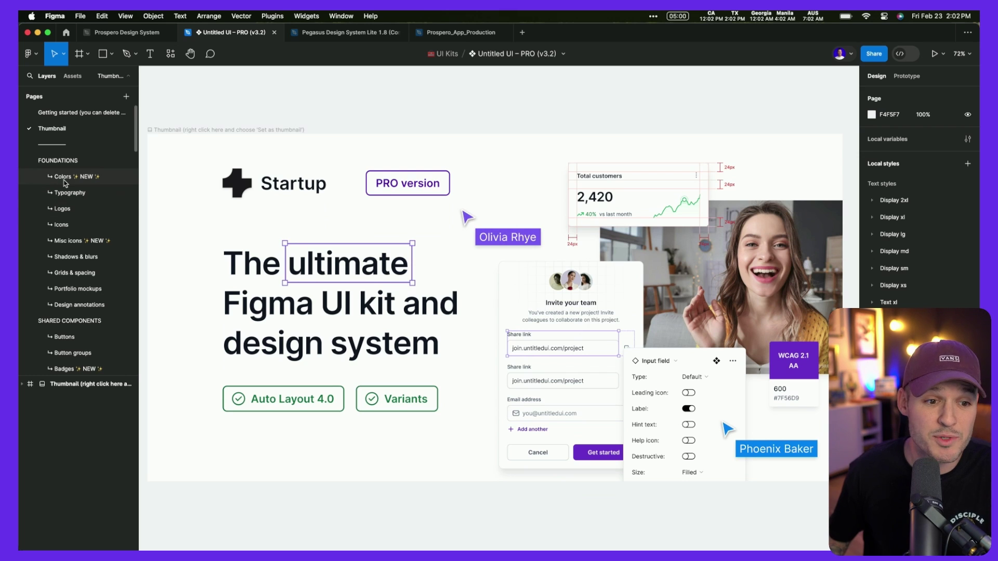
left_click(66, 193)
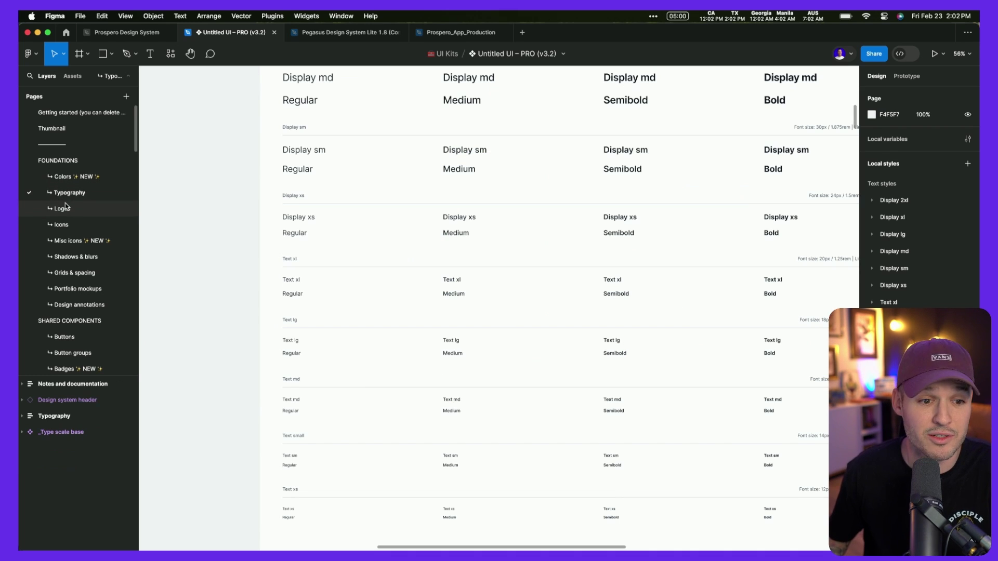
left_click(77, 224)
scroll(75, 245, "down", 10)
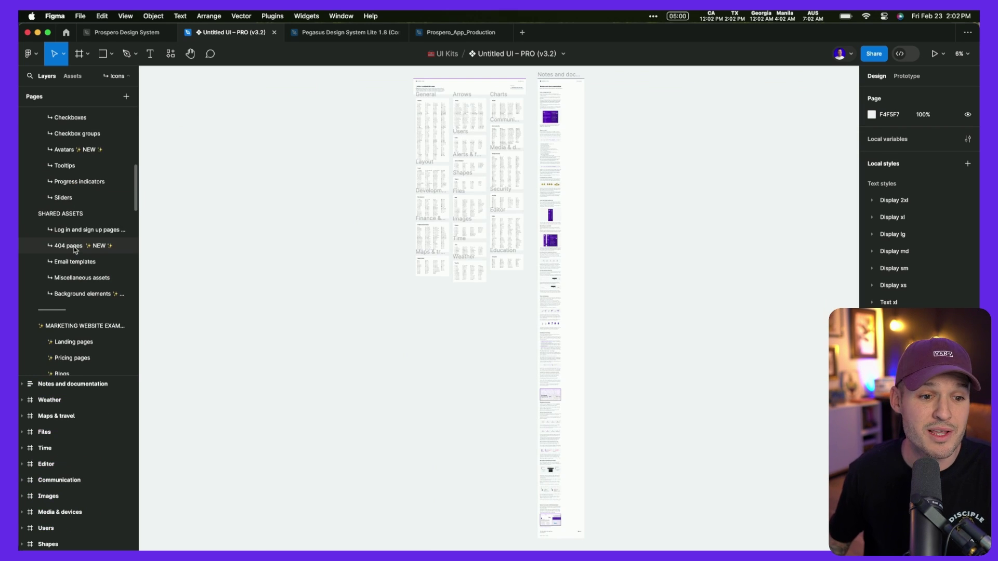
left_click(80, 231)
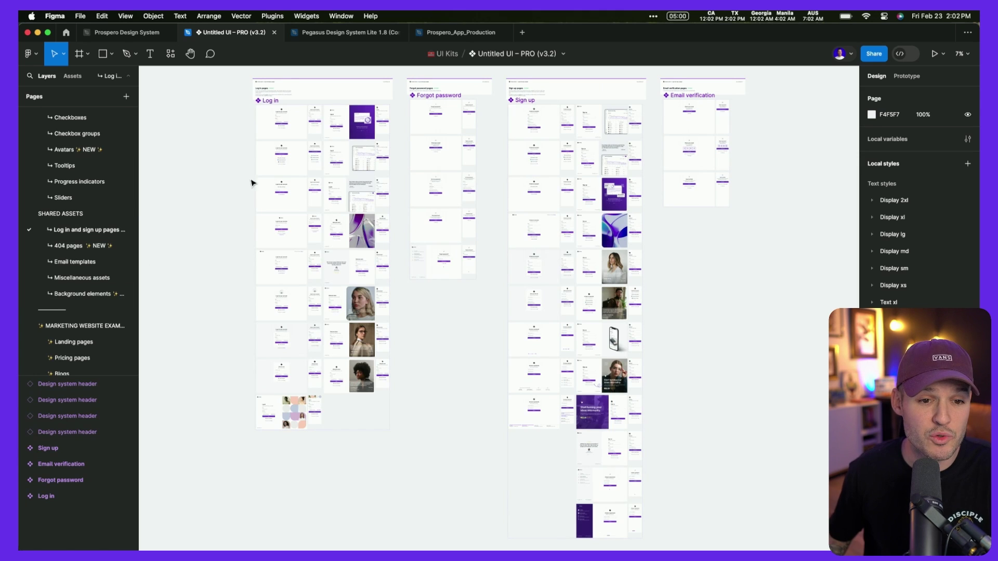
left_click(328, 135)
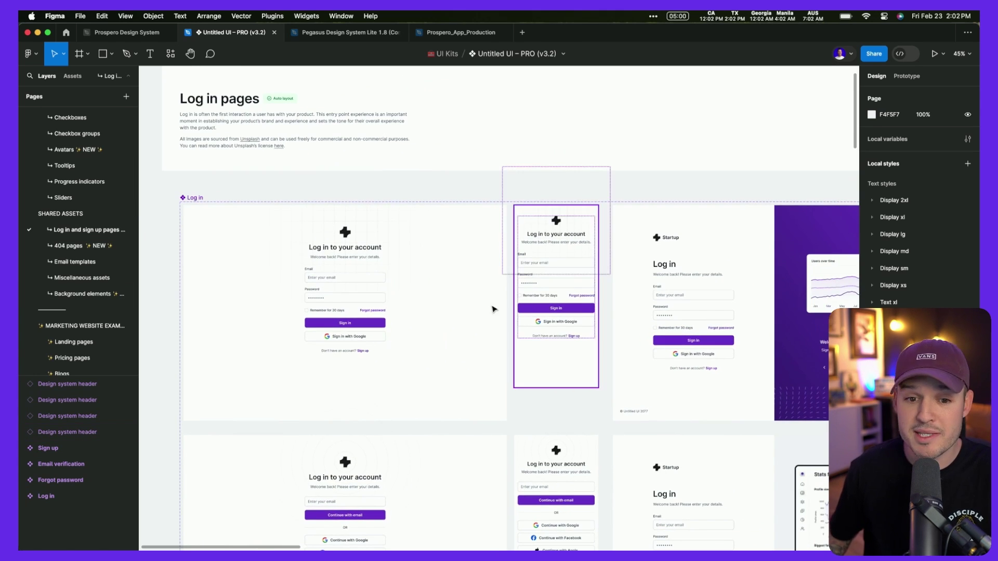
scroll(75, 320, "up", 10)
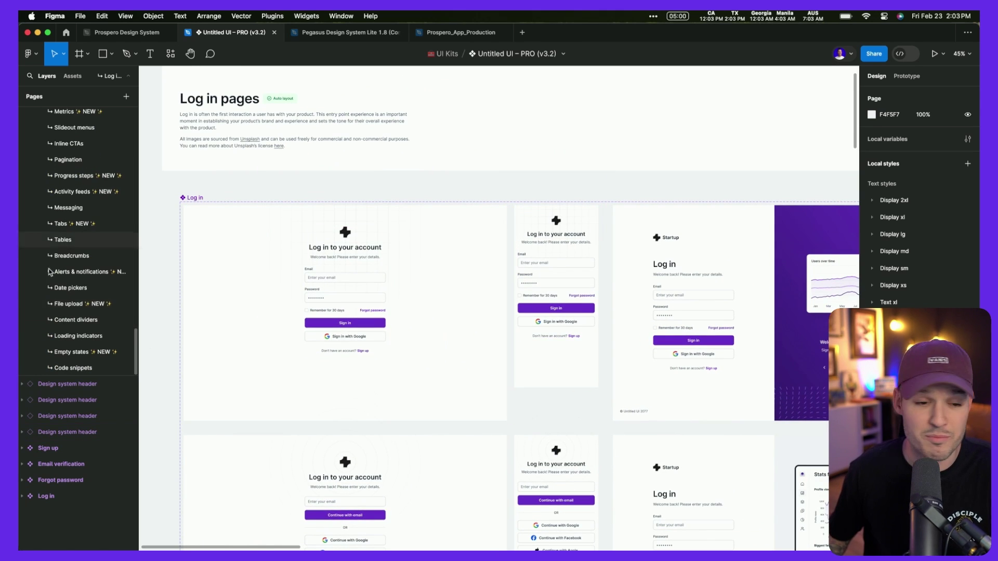
Step: Zoom in on the Team members table and a Date pickers frame
left_click(62, 239)
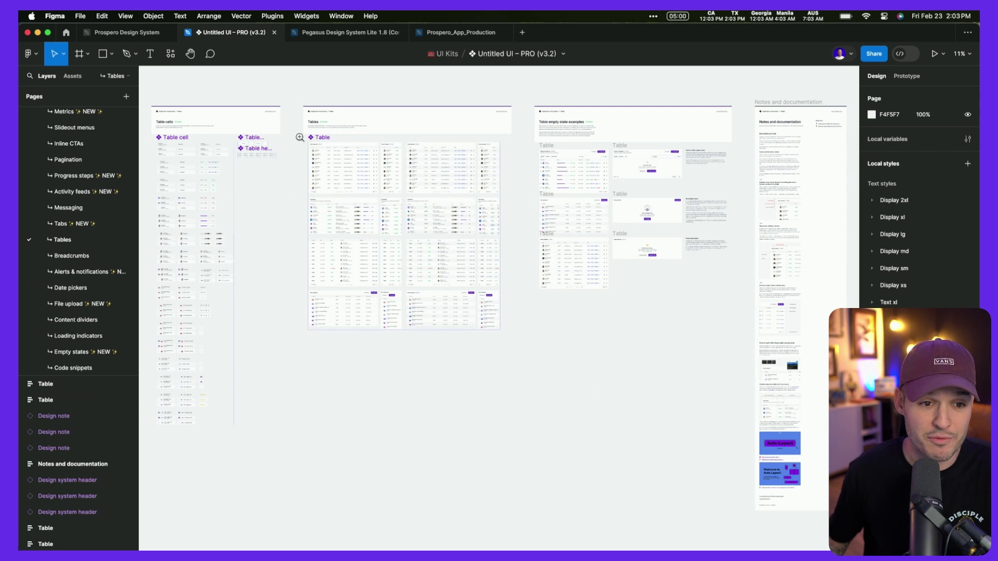
left_click_drag(300, 137, 364, 182)
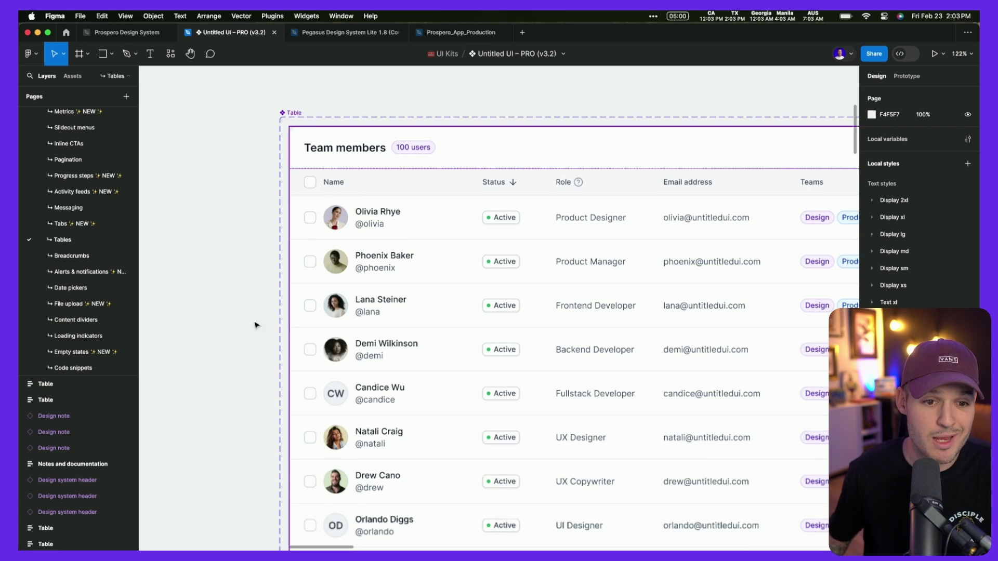
left_click(72, 288)
left_click_drag(234, 223, 205, 248)
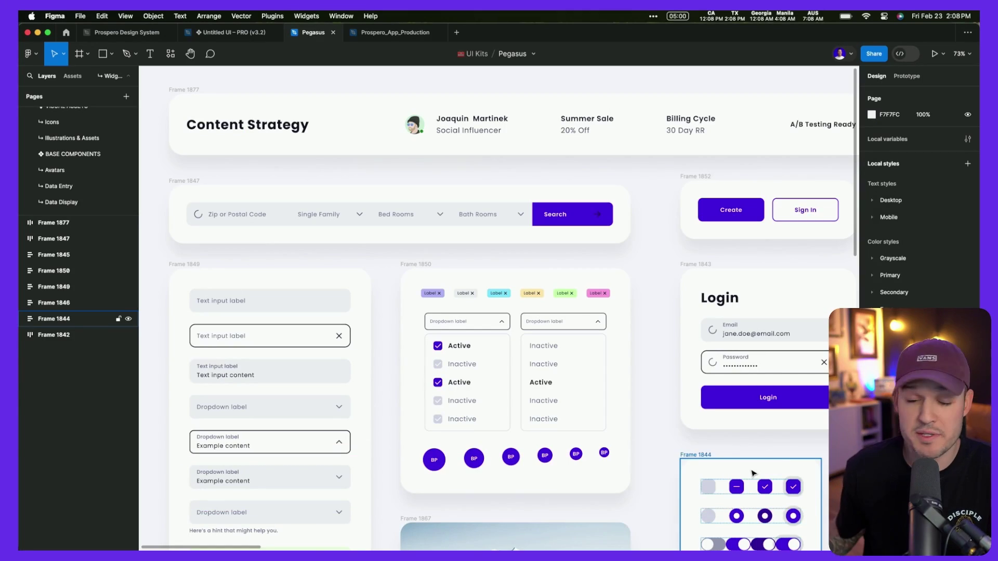
Step: Select the Content Strategy header frame and expand Frame 1877 in Layers
scroll(364, 328, "down", 5)
scroll(364, 329, "up", 5)
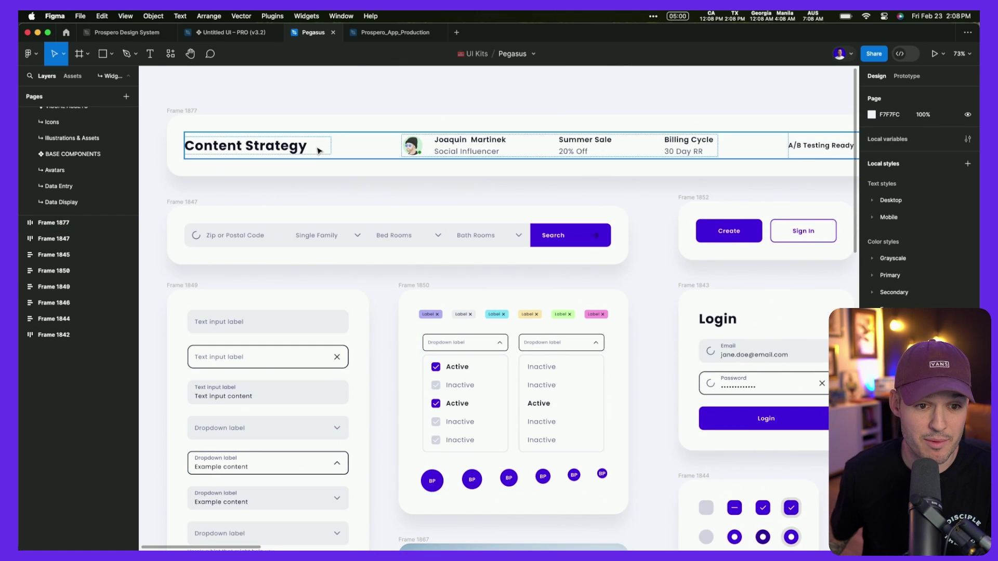
left_click(208, 121)
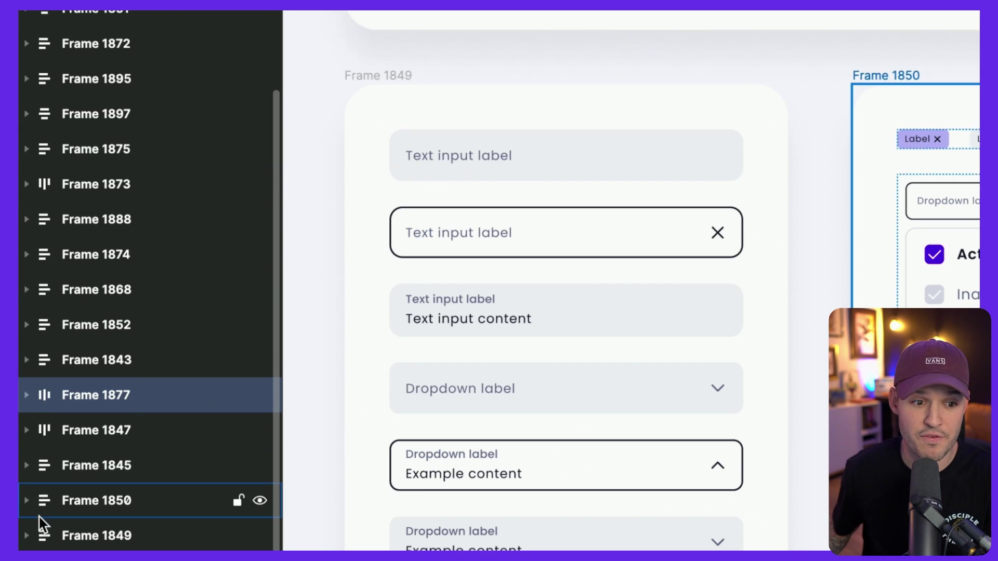
left_click(25, 396)
scroll(70, 409, "down", 1)
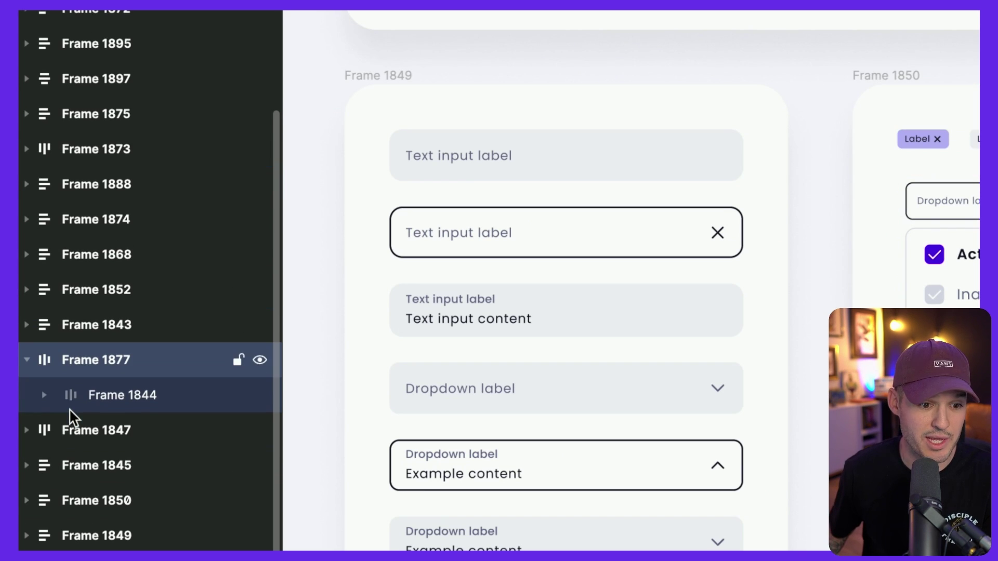
Step: Expand Frames 1844, 1892, 1887 and 1889 to reveal the Summer Sale and Billing Cycle texts
left_click(45, 395)
scroll(57, 403, "down", 3)
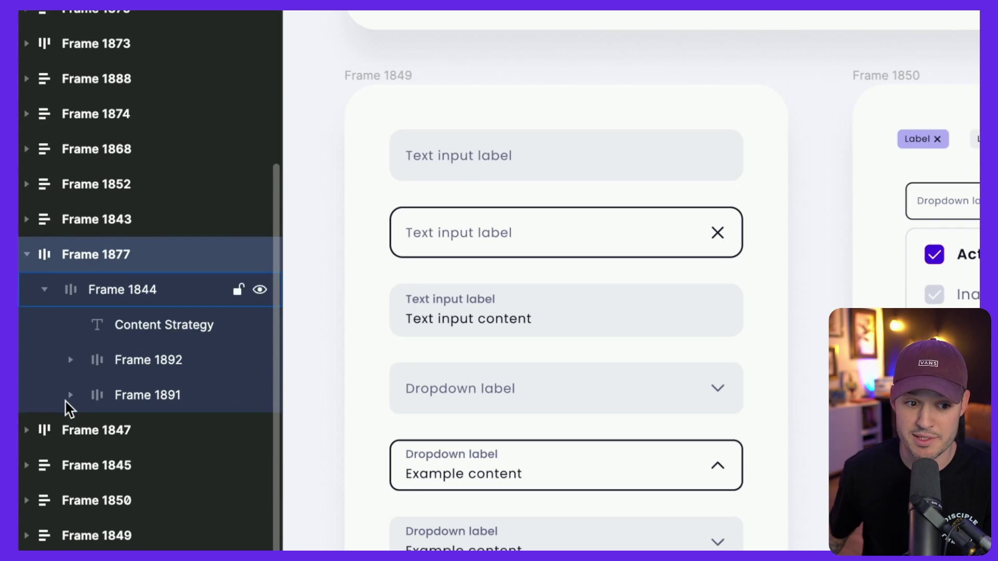
left_click(70, 359)
scroll(74, 373, "down", 1)
scroll(73, 373, "down", 2)
left_click(96, 325)
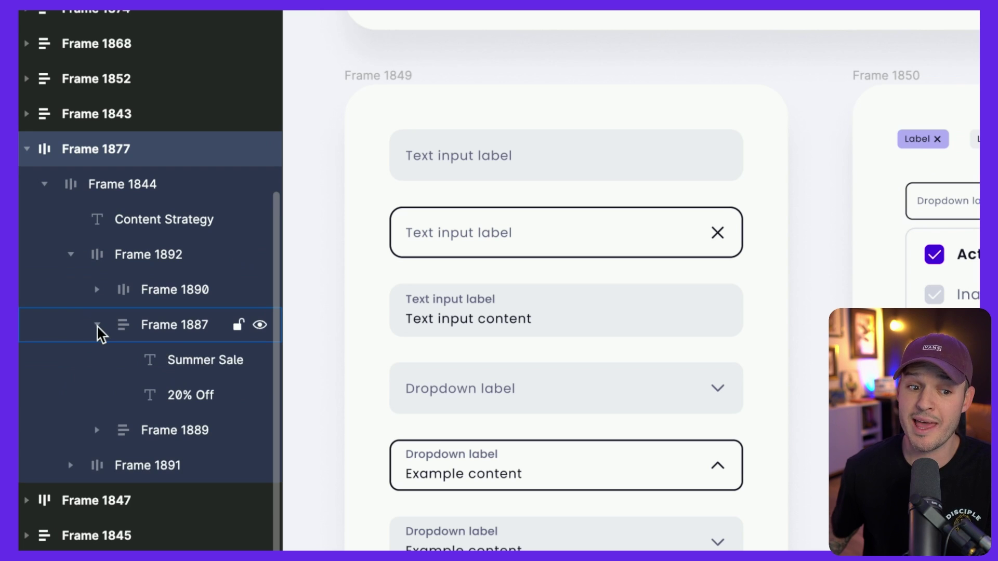
left_click(97, 430)
scroll(89, 433, "down", 3)
scroll(104, 435, "down", 1)
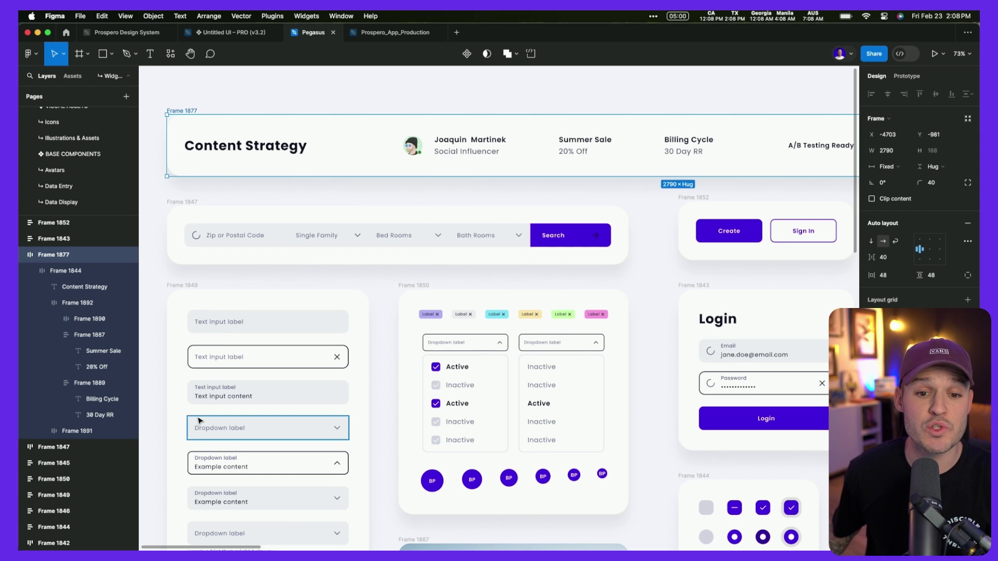
Step: Stack the card's contents vertically and move the candle photo above the text block
scroll(199, 421, "up", 4)
scroll(263, 466, "down", 7)
scroll(263, 466, "right", 8)
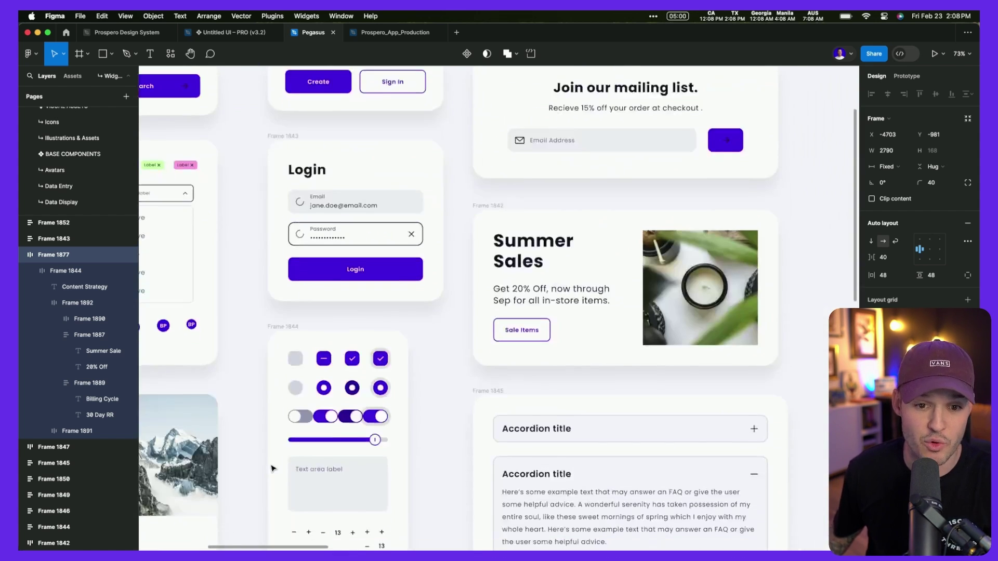
left_click(818, 222)
scroll(626, 225, "right", 5)
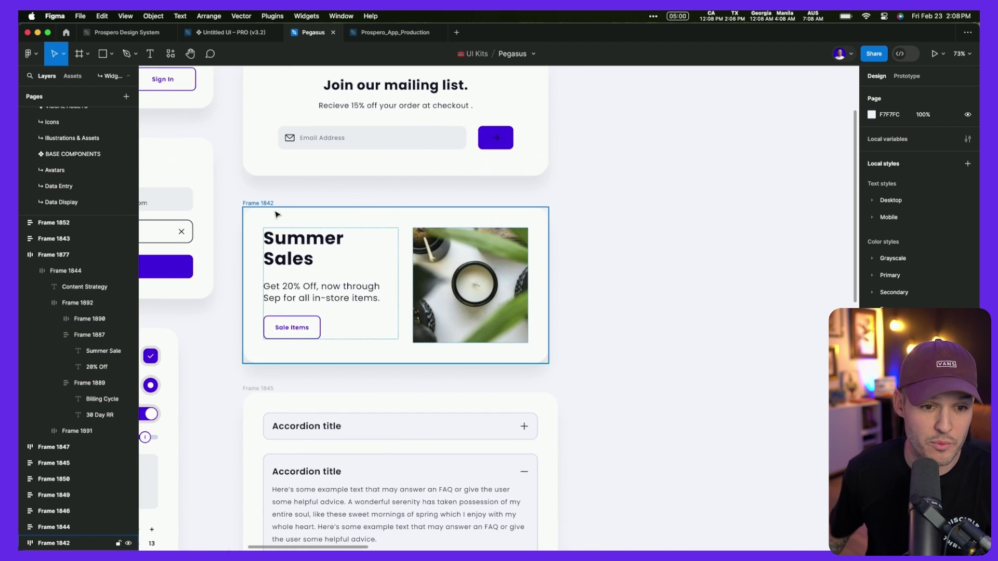
left_click_drag(265, 205, 594, 208)
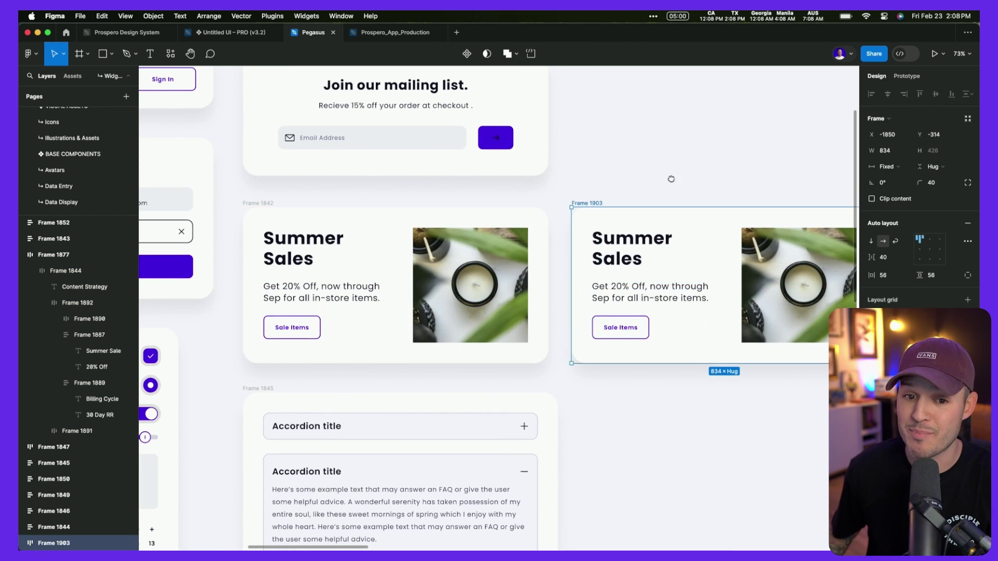
scroll(478, 159, "right", 5)
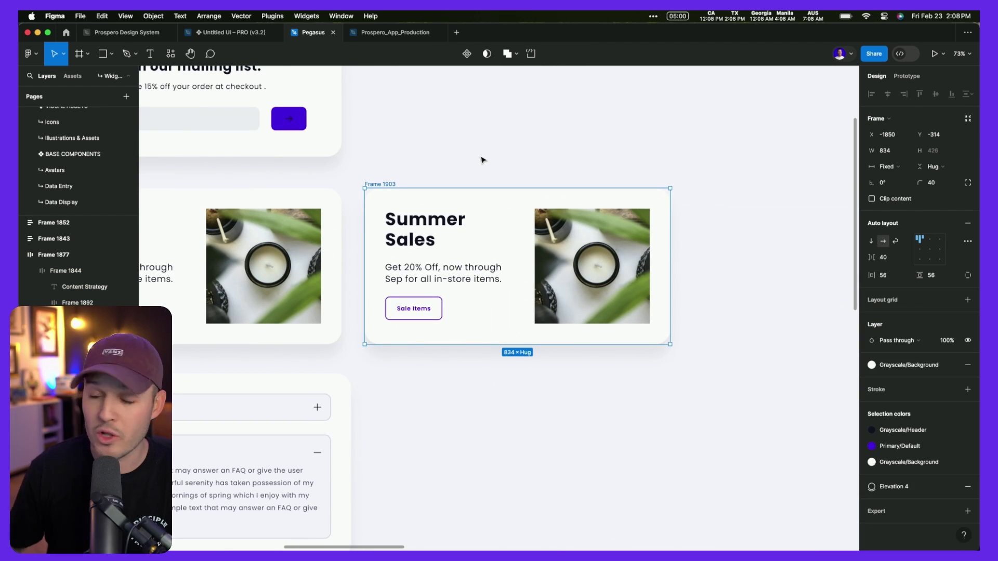
left_click(873, 242)
left_click(587, 389)
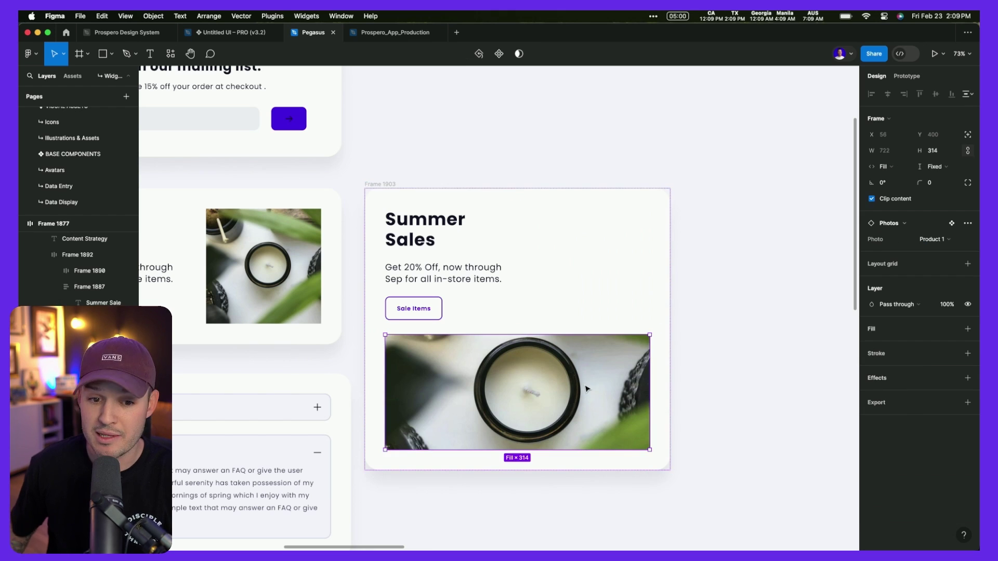
key("Up")
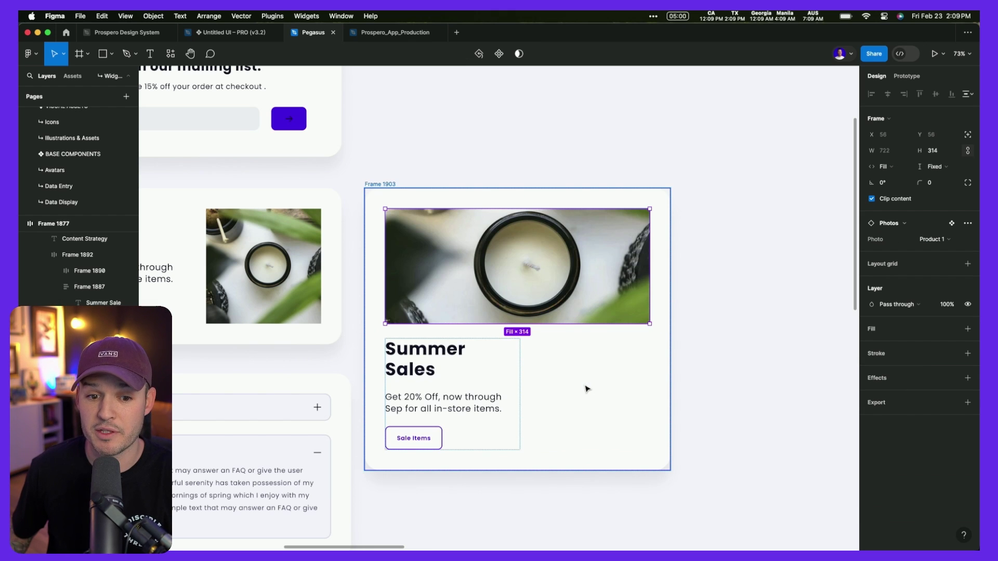
Step: Set the text block, Summer Sales heading and 20% Off description to fill the card width
left_click(516, 384)
left_click(894, 181)
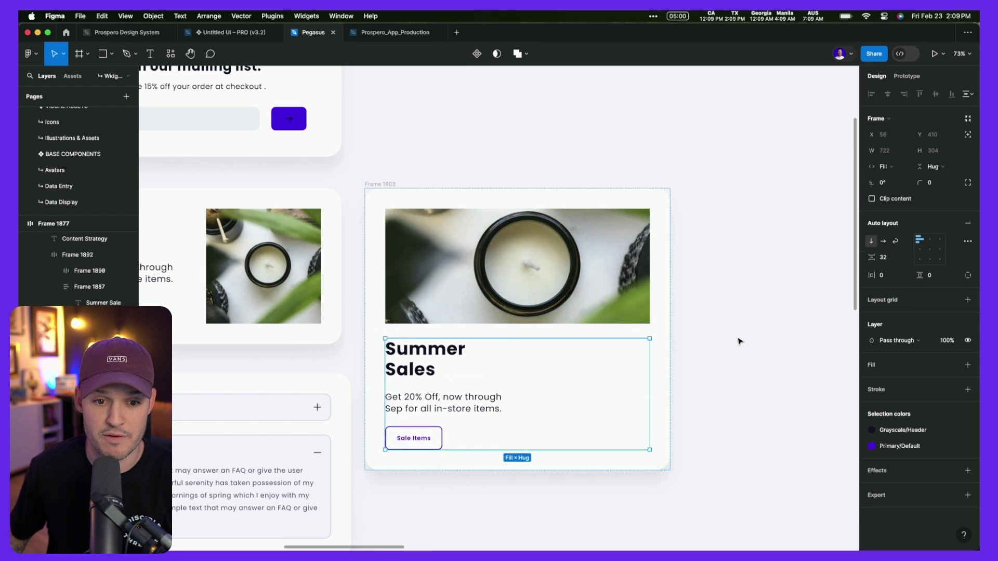
left_click(462, 405)
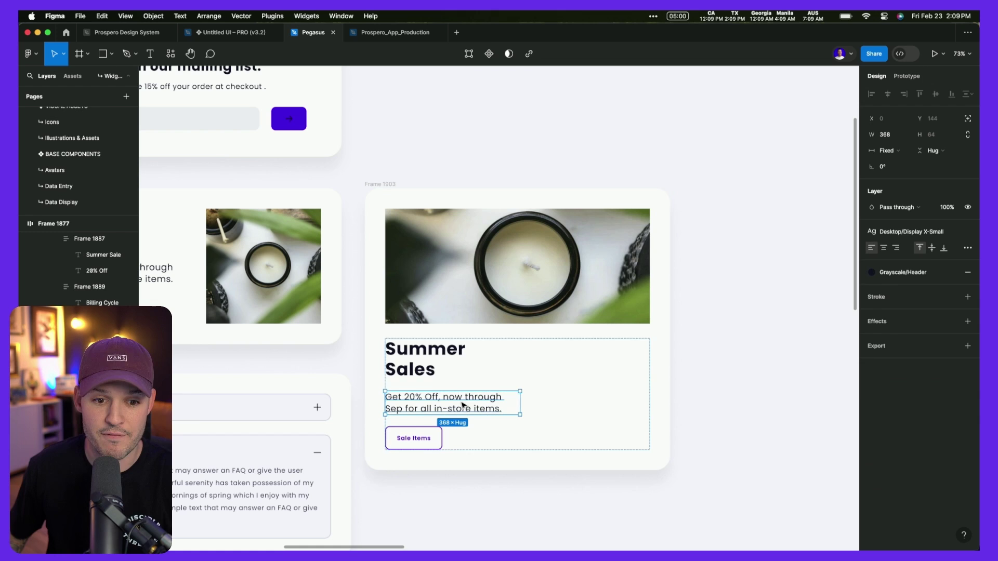
left_click(430, 366, "shift")
left_click(907, 175)
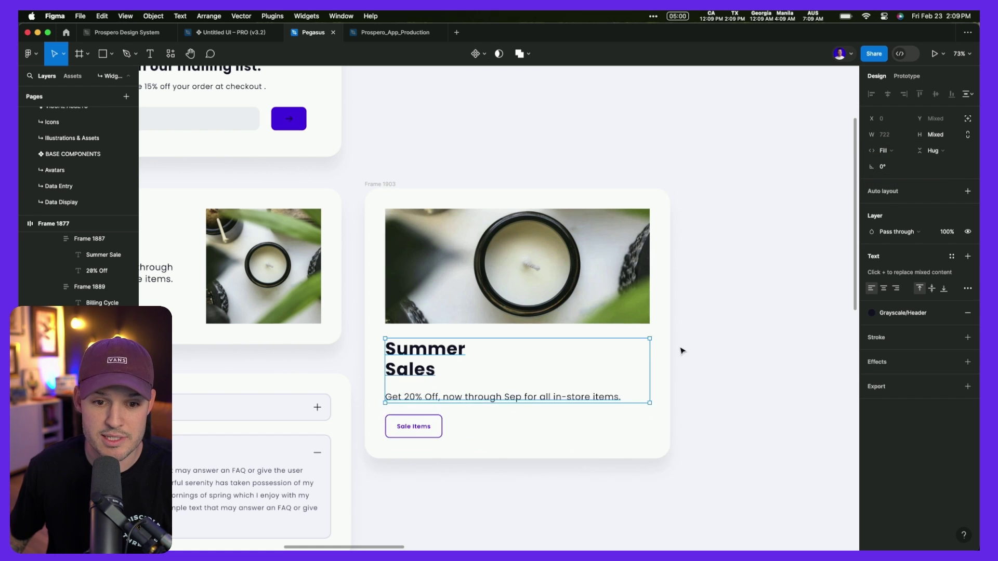
Step: Set the Sale Items button to fill the width, then reposition and narrow the card to test reflow
left_click(427, 427)
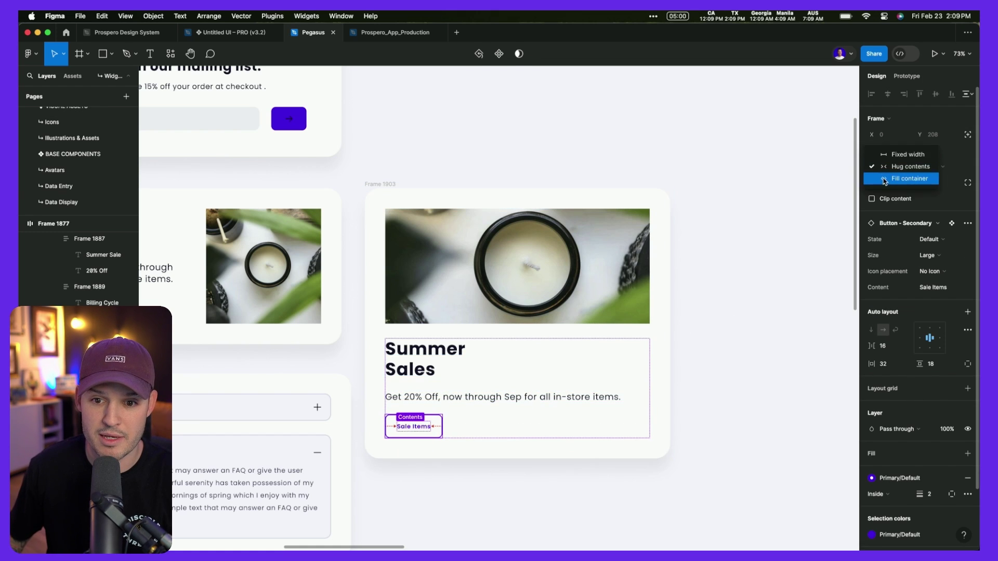
left_click(884, 179)
left_click(690, 385)
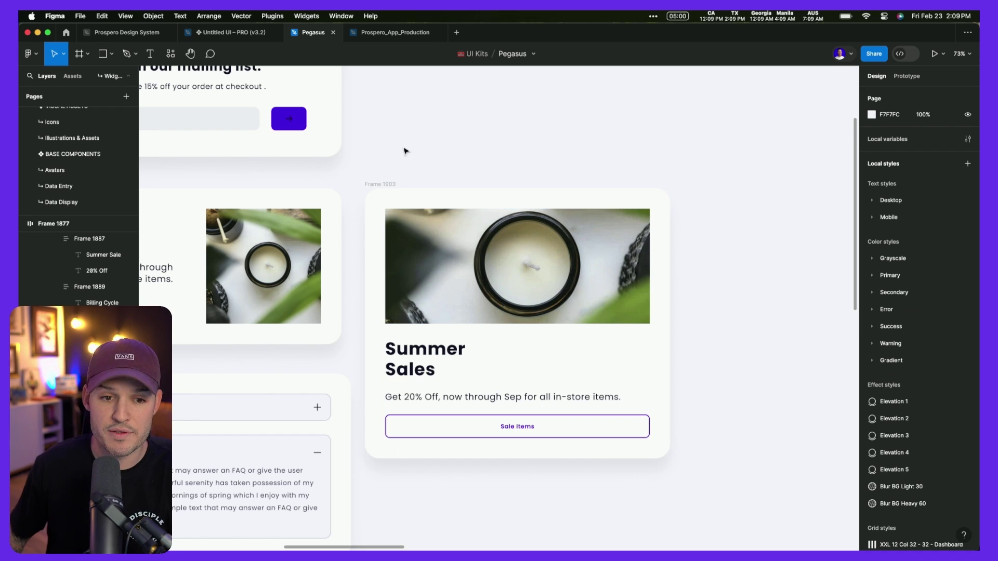
left_click_drag(392, 186, 468, 170)
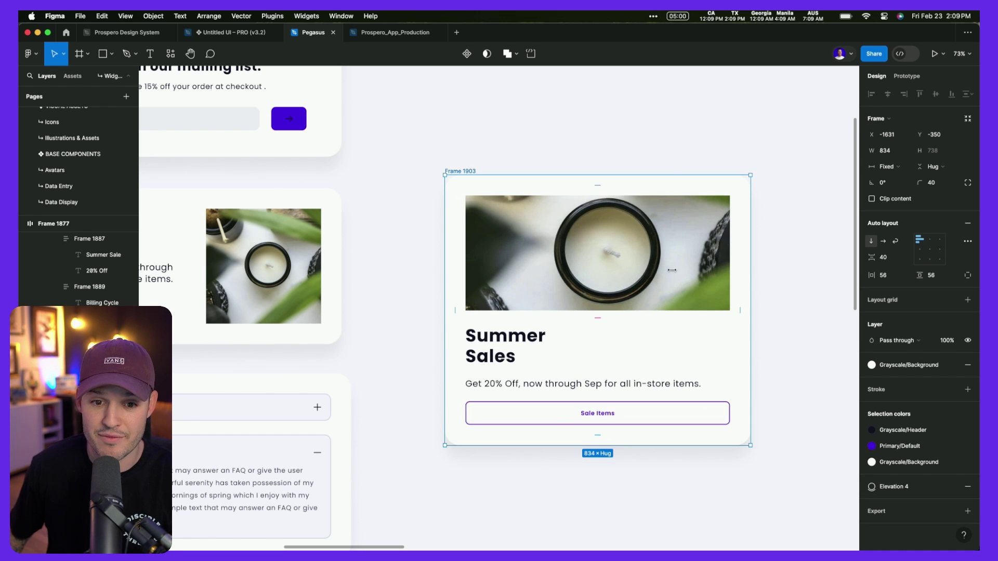
left_click_drag(671, 270, 706, 268)
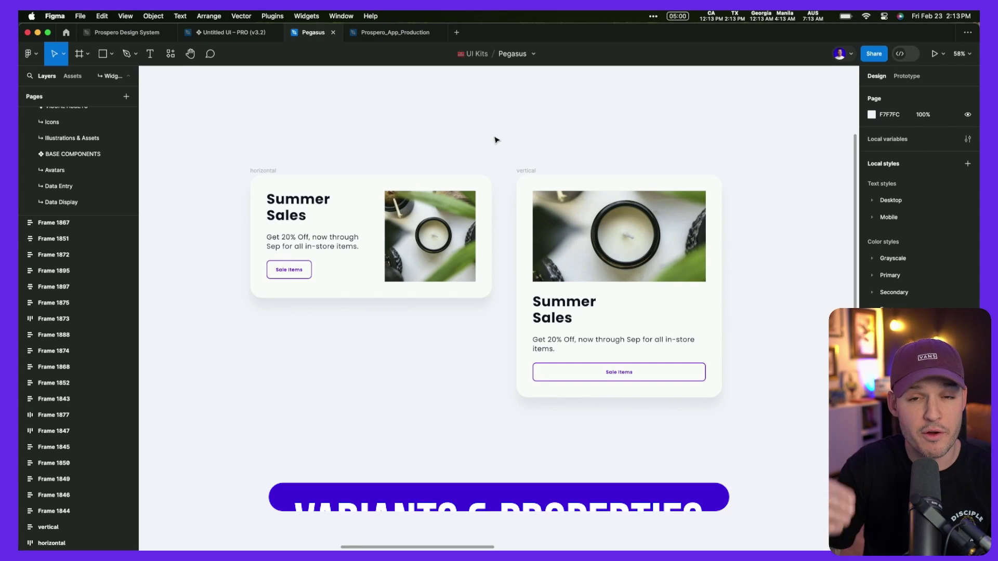
Step: Combine the horizontal and vertical cards into one component set
left_click(264, 170)
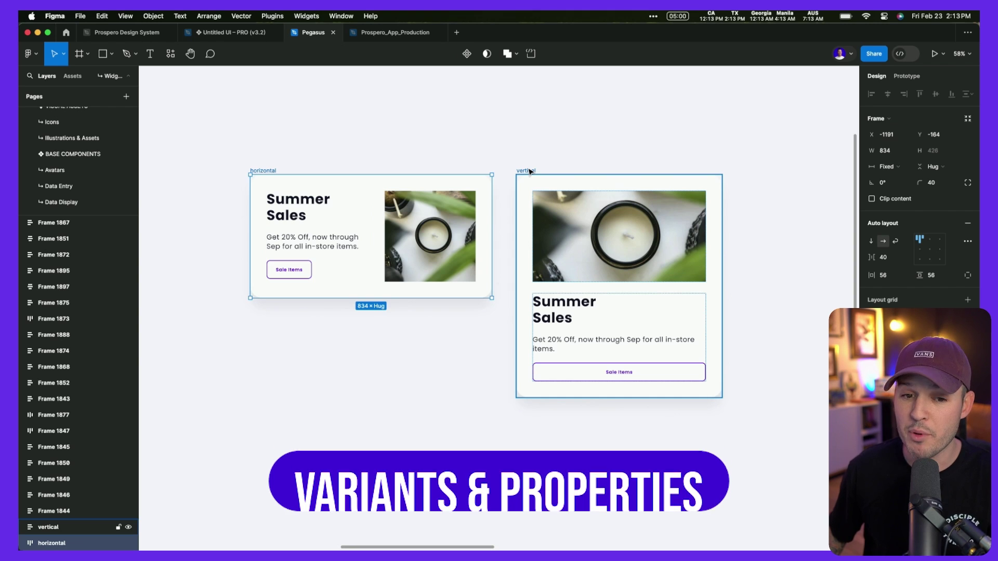
left_click(529, 171, "shift")
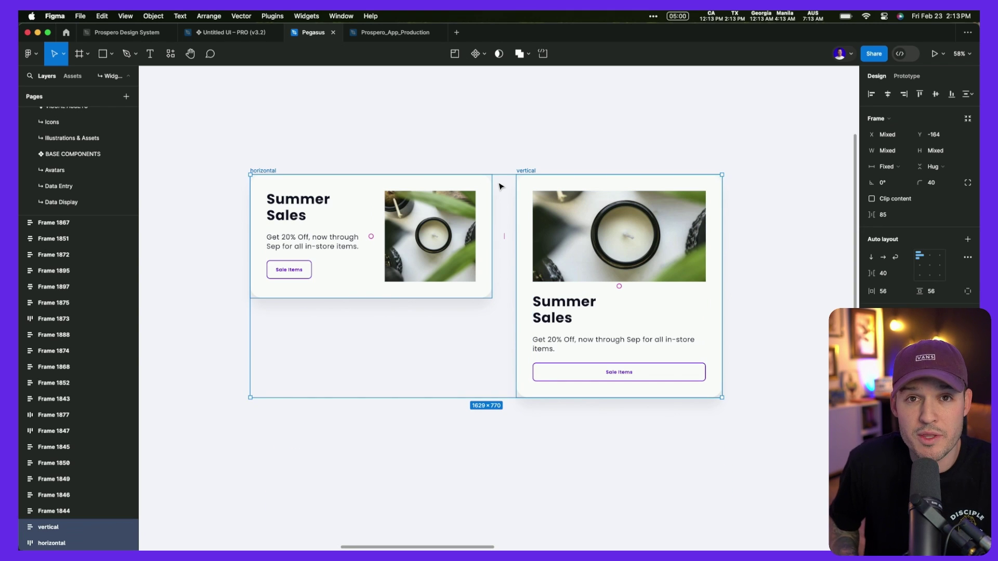
left_click(483, 54)
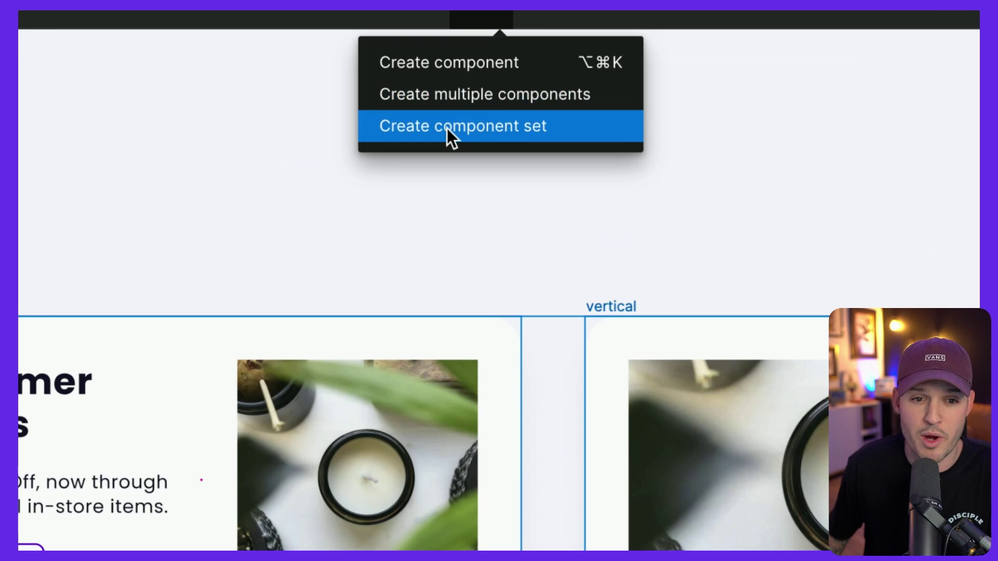
left_click(447, 129)
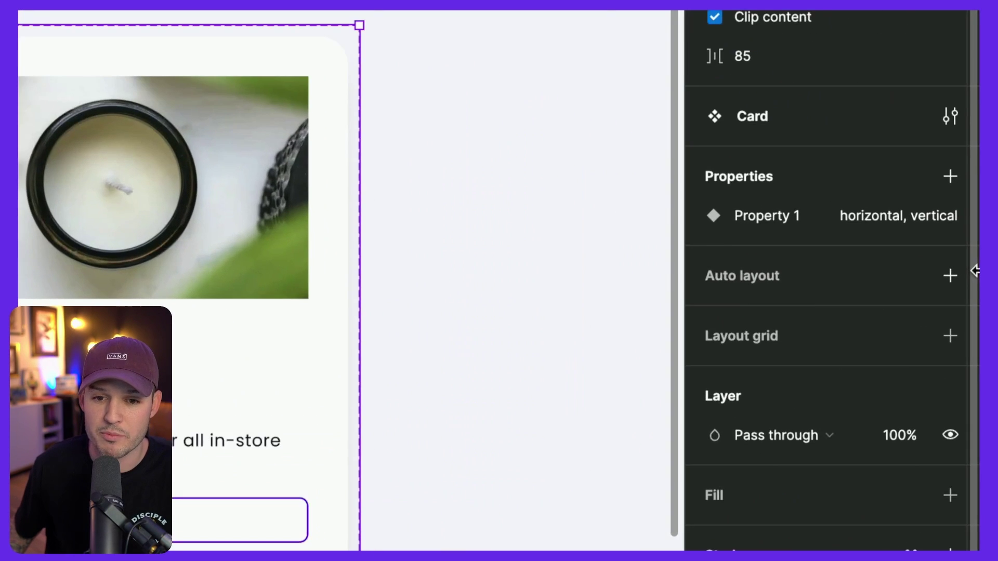
Step: Rename the variant property from Property 1 to State
mouse_move(873, 250)
double_click(772, 214)
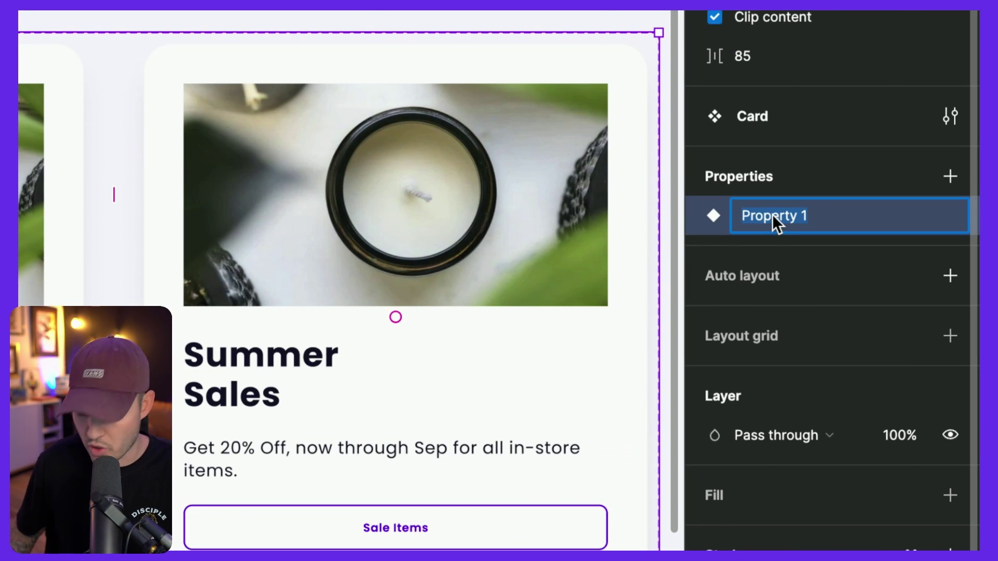
type("State")
key("Return")
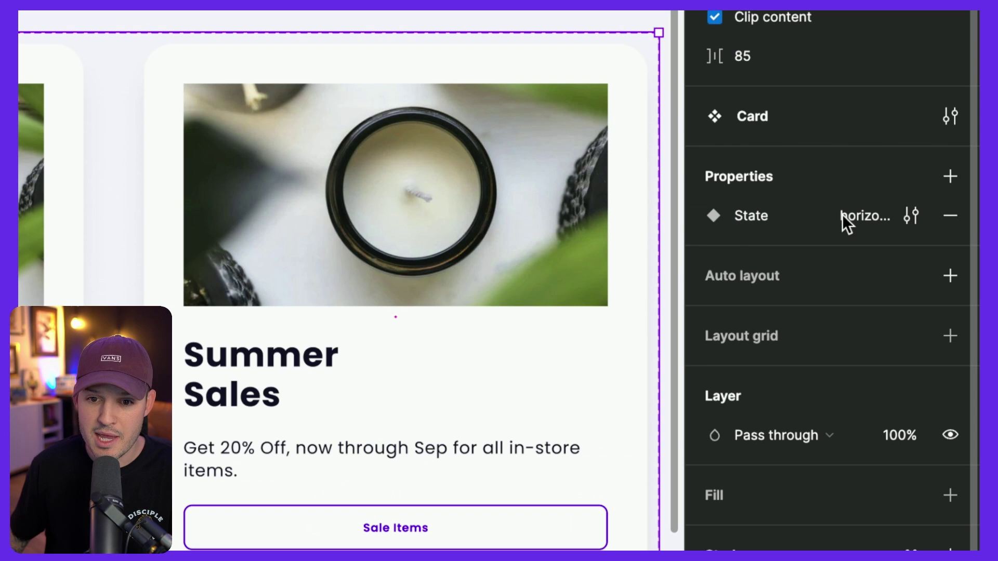
left_click(907, 218)
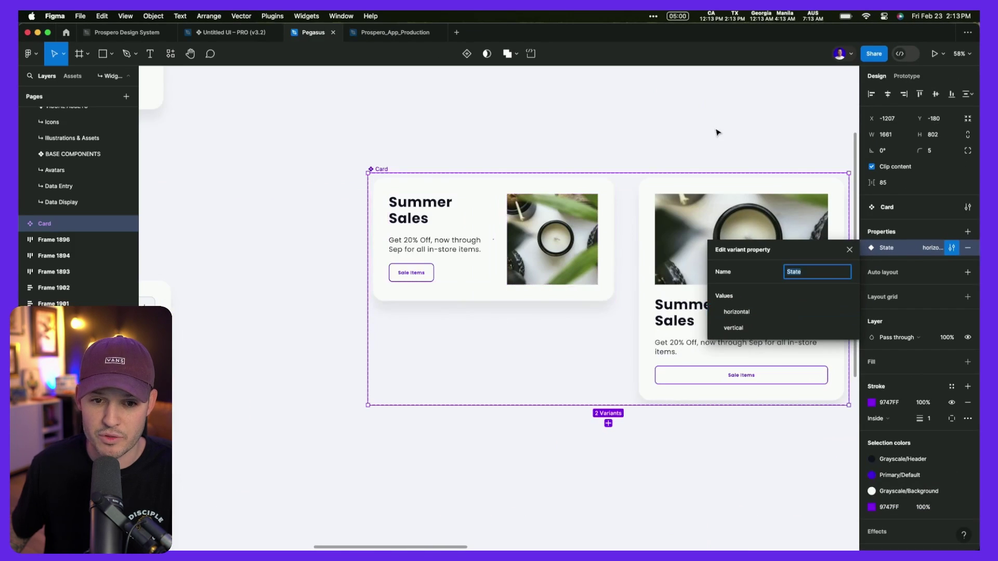
left_click(716, 132)
scroll(236, 133, "right", 5)
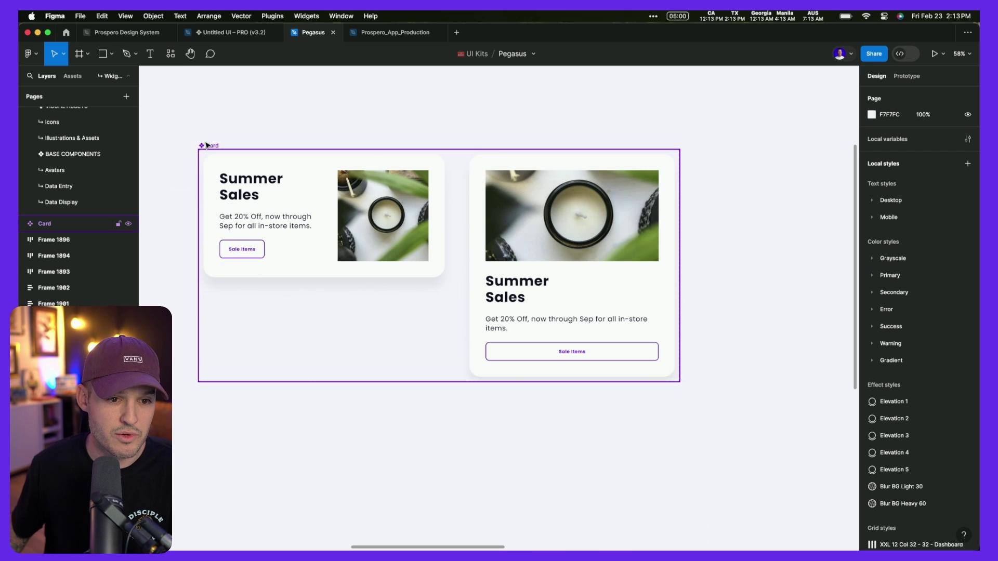
Step: Create a Card instance from the horizontal variant to the right of the set
left_click(254, 185)
left_click_drag(255, 185, 555, 195)
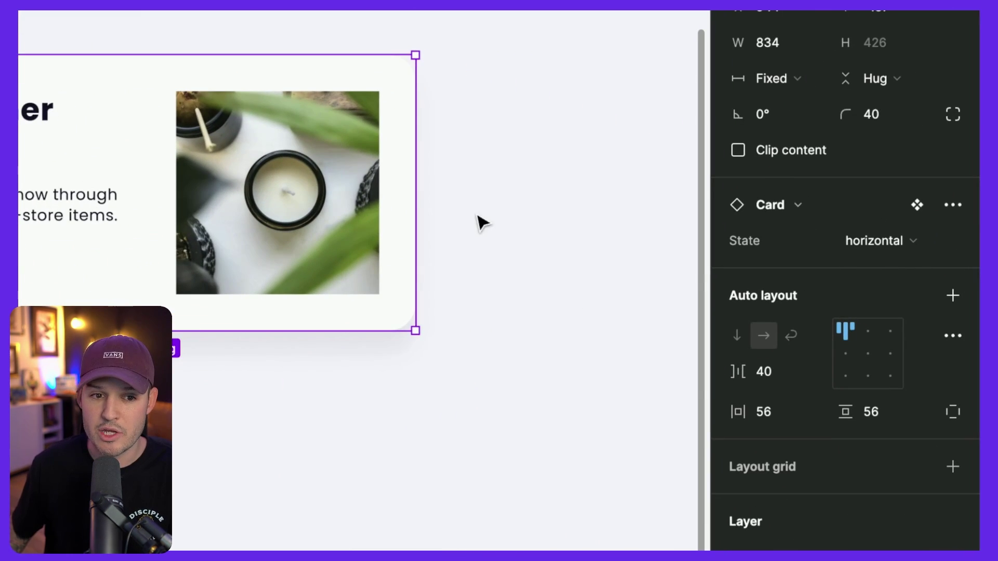
scroll(754, 231, "left", 3)
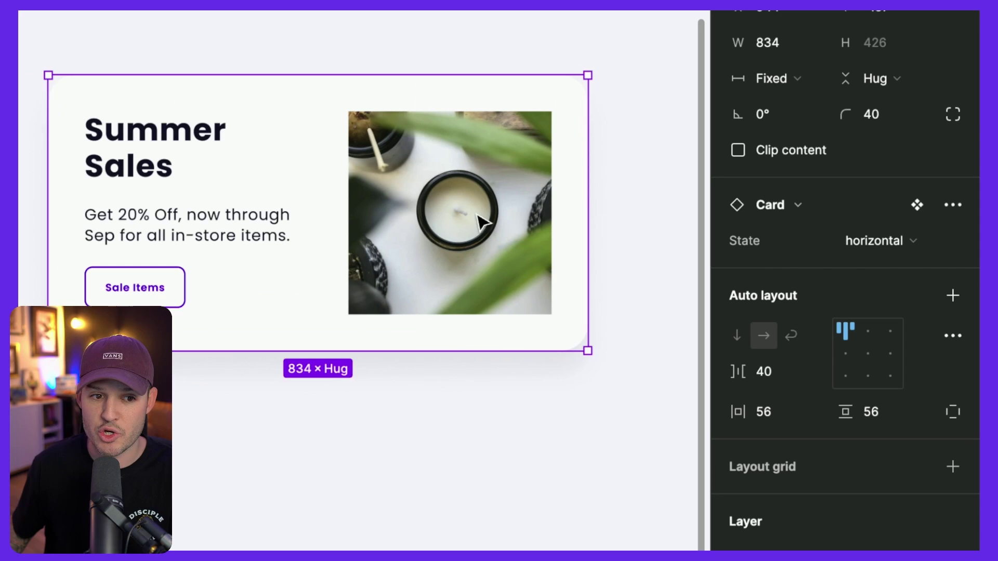
Step: Switch the instance's State to vertical and back to horizontal
left_click(892, 249)
left_click(866, 267)
left_click(872, 241)
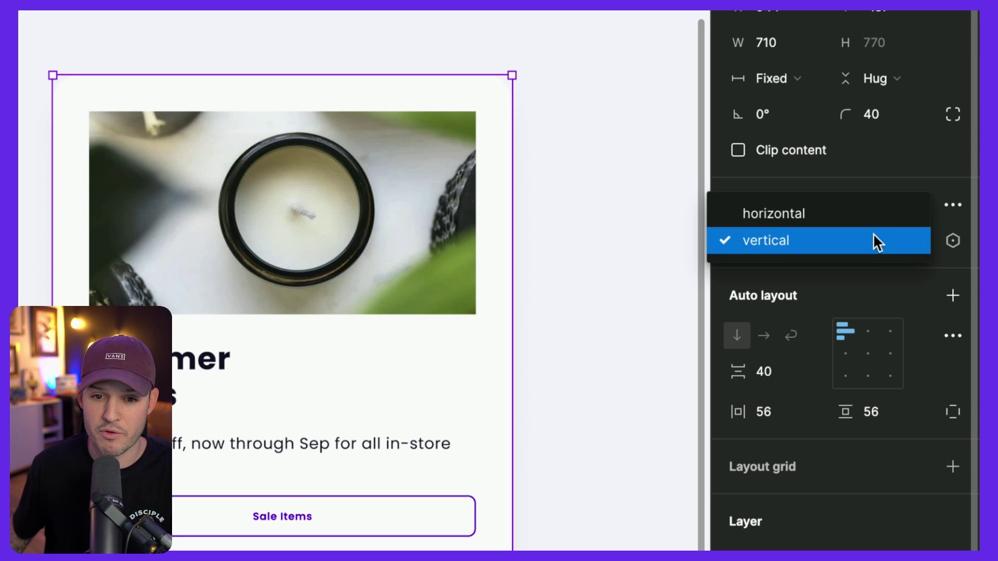
left_click(871, 214)
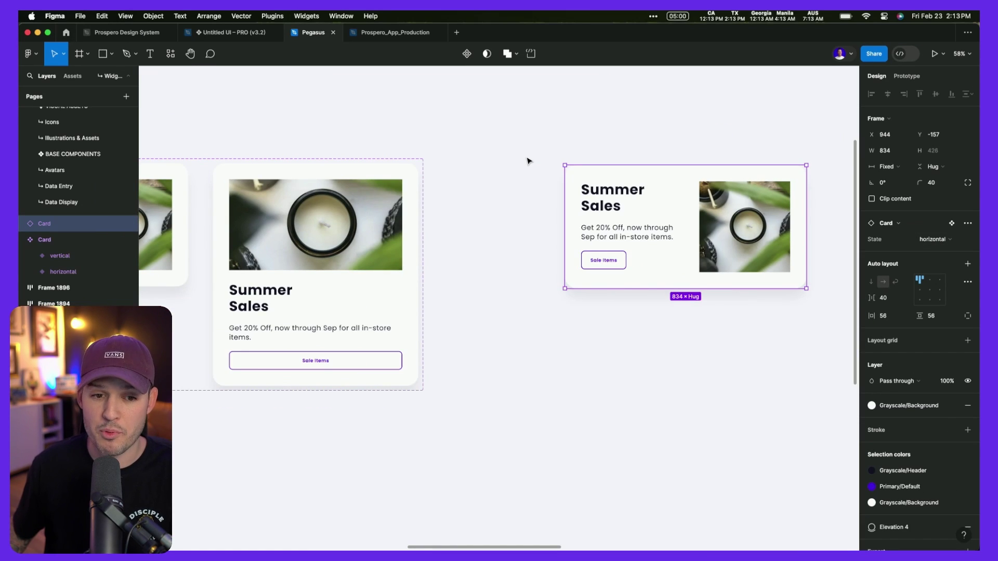
scroll(529, 161, "left", 5)
left_click(470, 223)
Step: Make the vertical variant photo's visibility a Show Photos boolean property
left_click(281, 222)
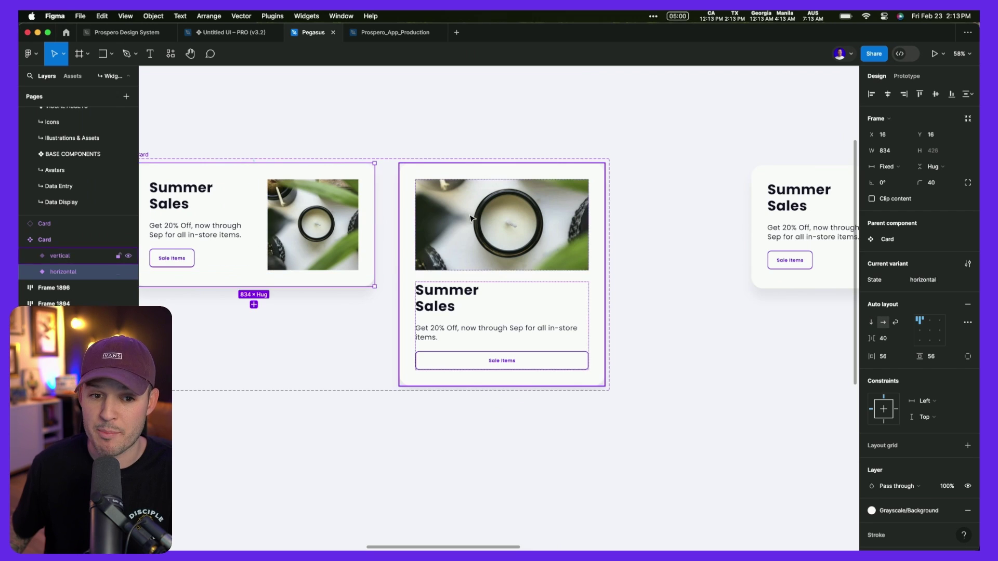
left_click(471, 219)
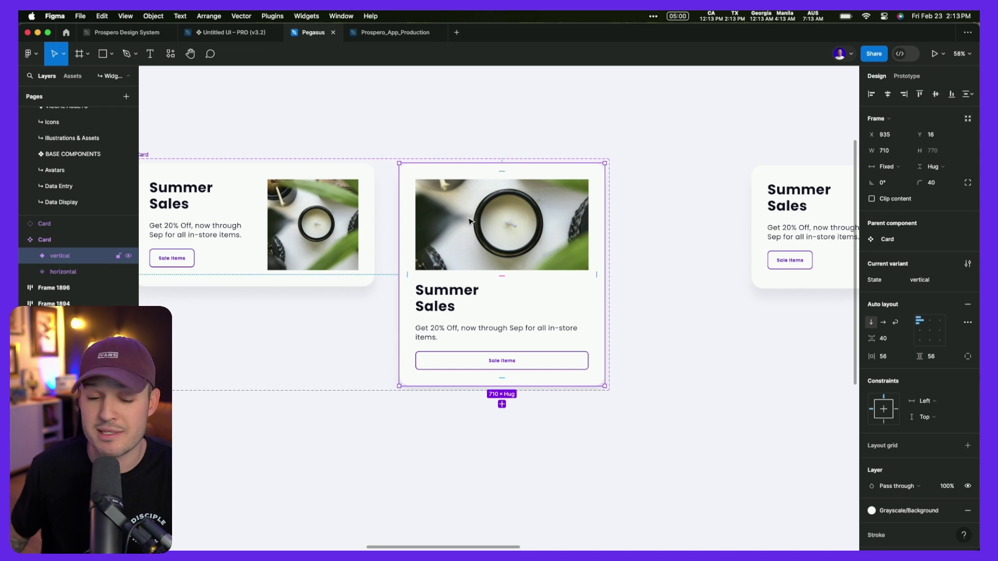
left_click(481, 221)
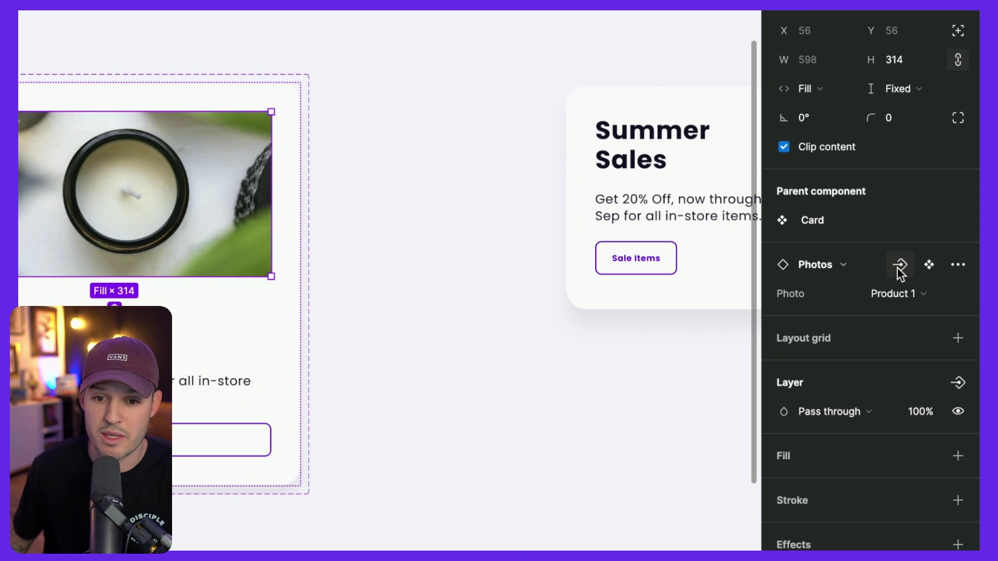
left_click(958, 382)
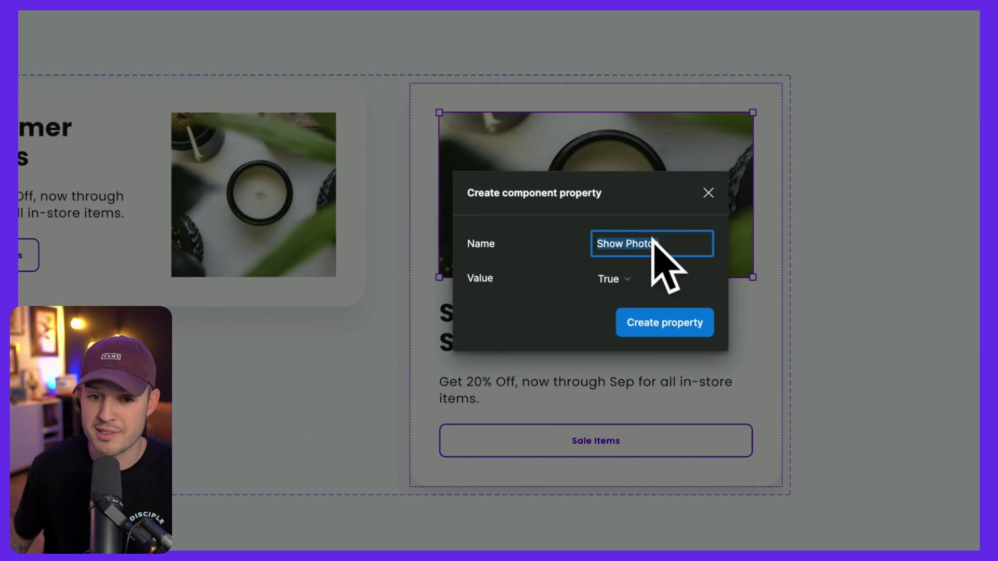
left_click(659, 327)
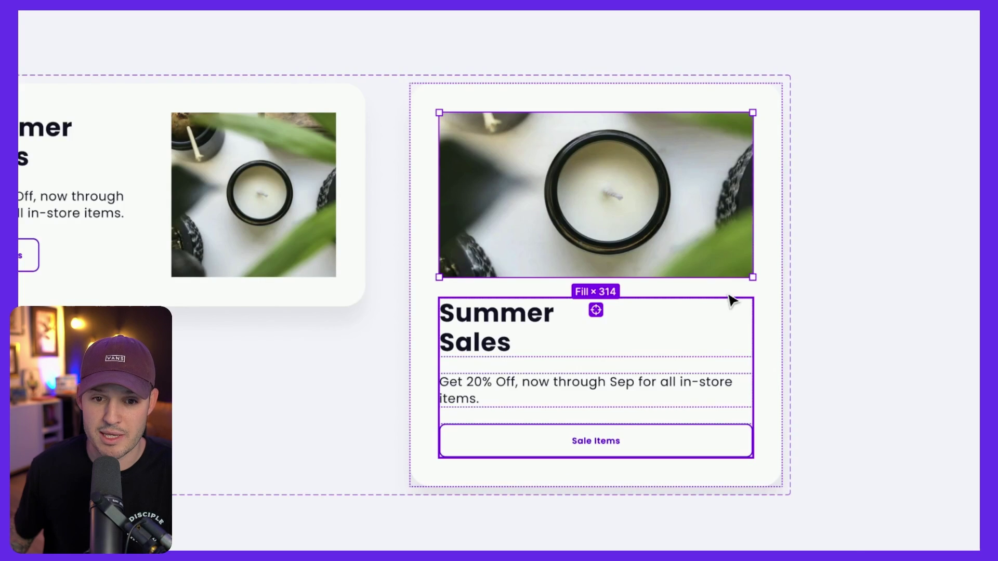
Step: Set the Card instance State to vertical and toggle Show Photos off and back on
left_click(804, 223)
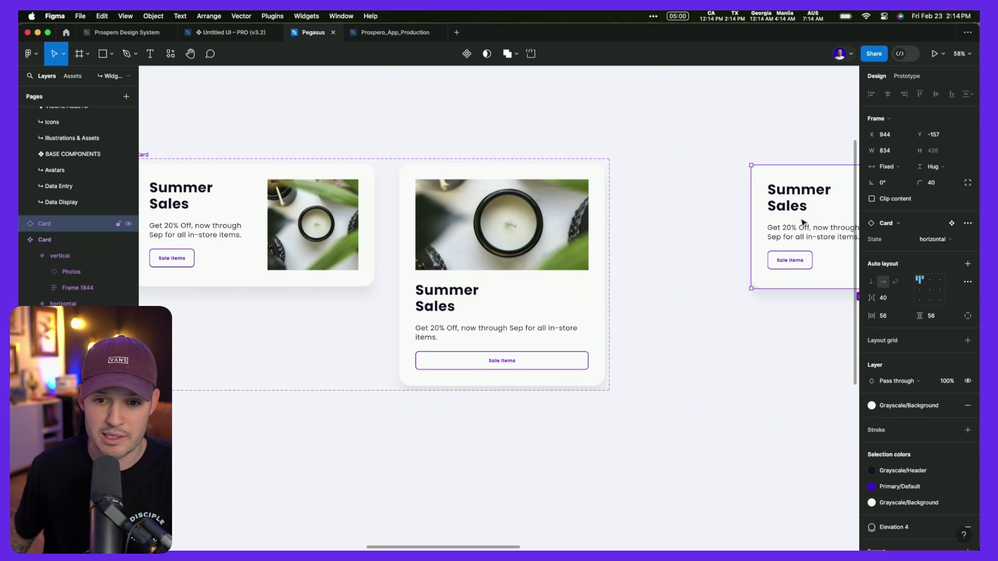
left_click(941, 242)
left_click(935, 252)
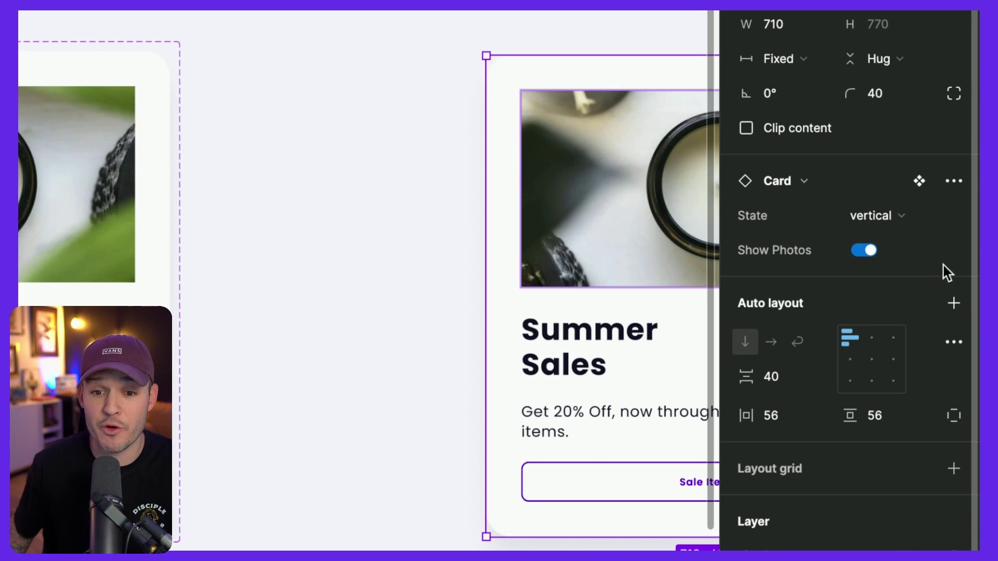
scroll(479, 229, "right", 5)
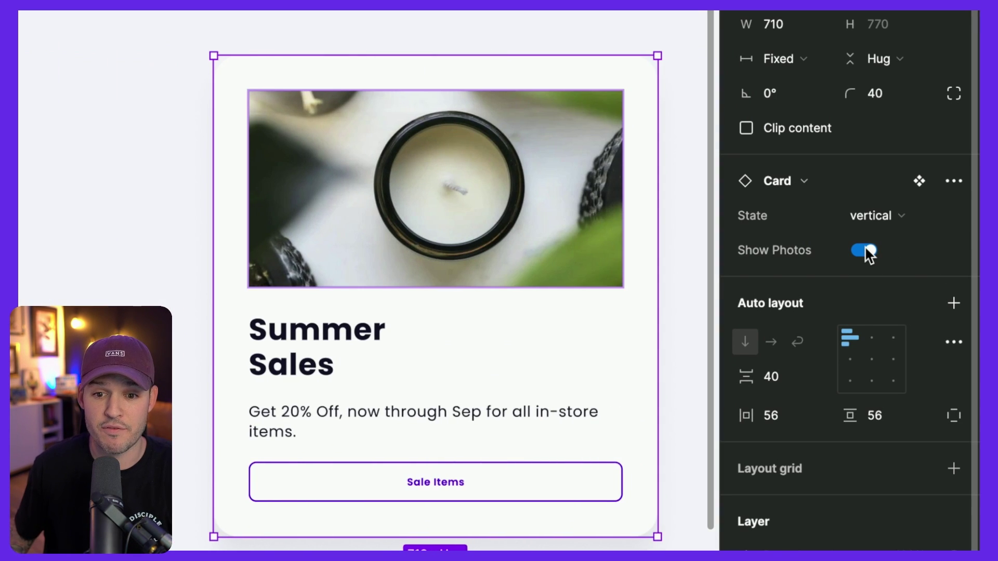
left_click(864, 250)
left_click(864, 250)
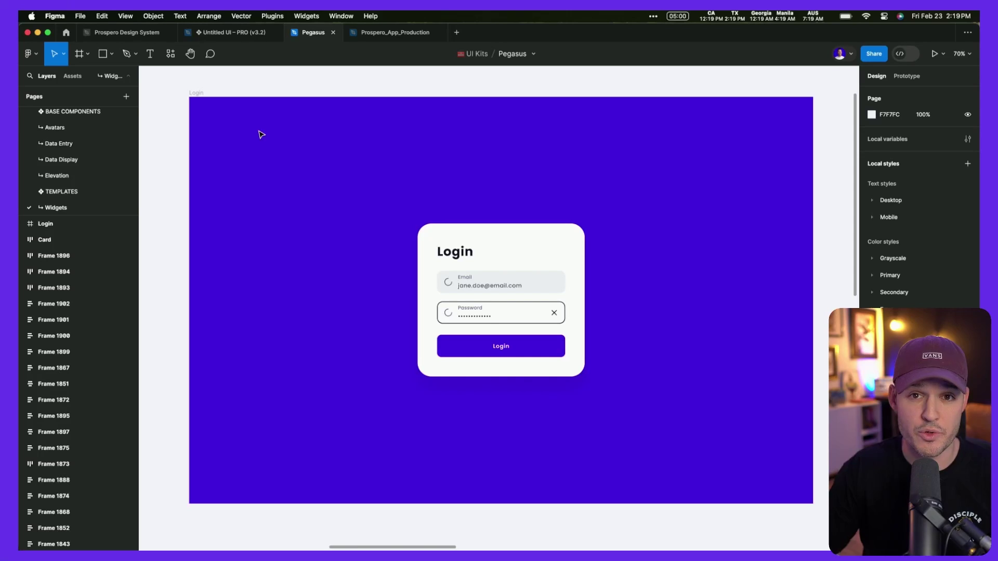
Step: Show the 12-column and Grid 8px layout grids on the Login frame
left_click(198, 93)
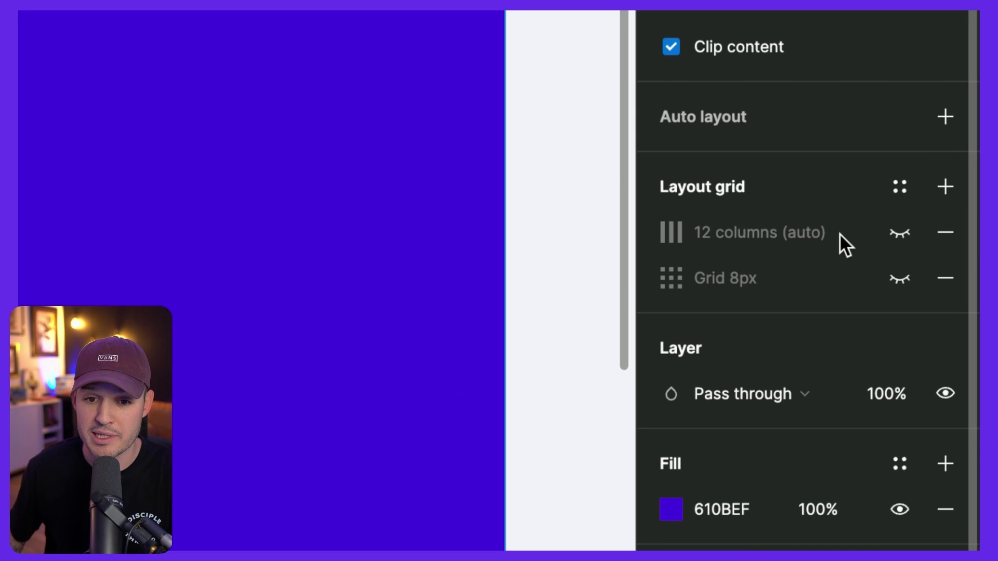
left_click(897, 235)
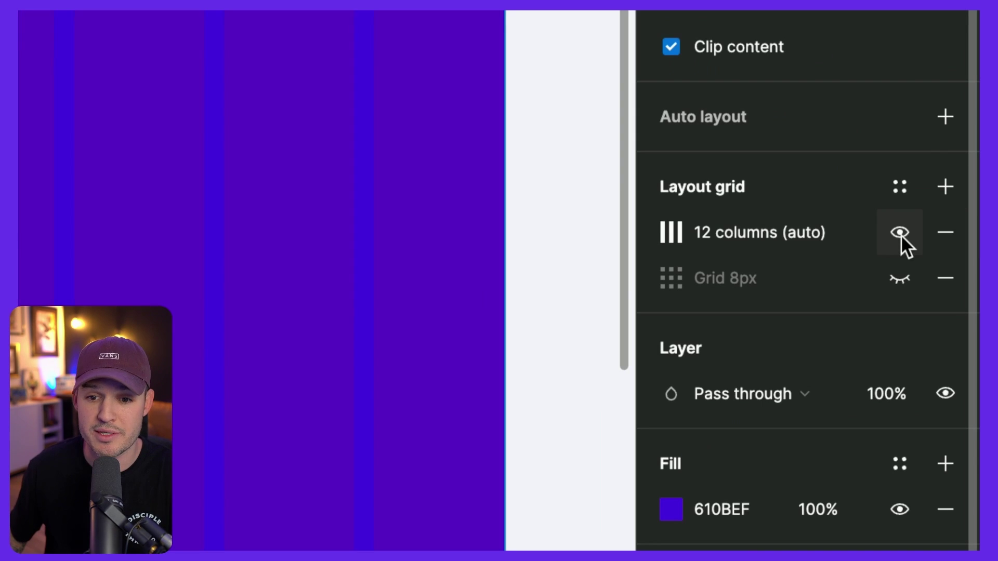
left_click(897, 276)
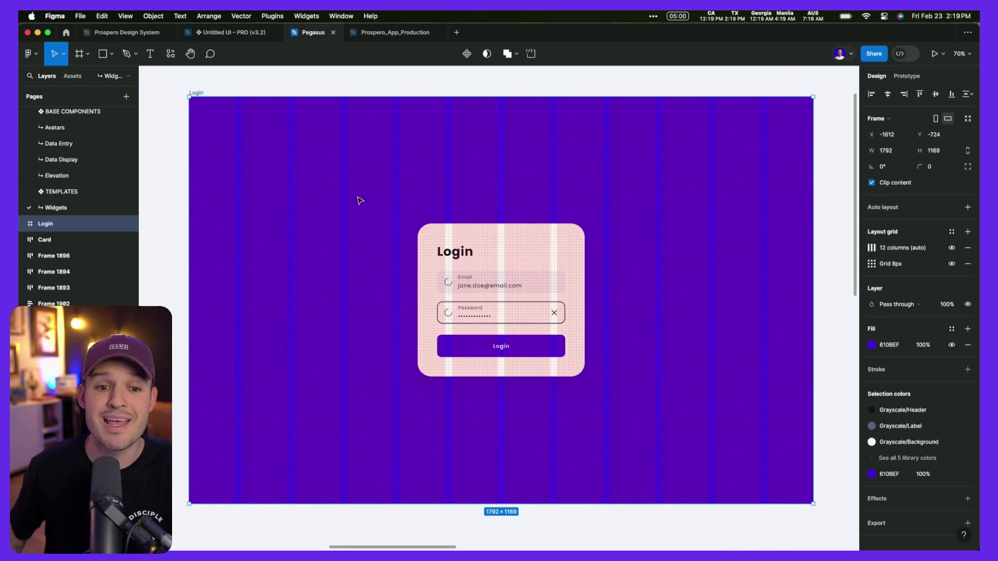
Step: Move the login card left and widen it to span more grid columns
key("Escape")
scroll(480, 312, "up", 5)
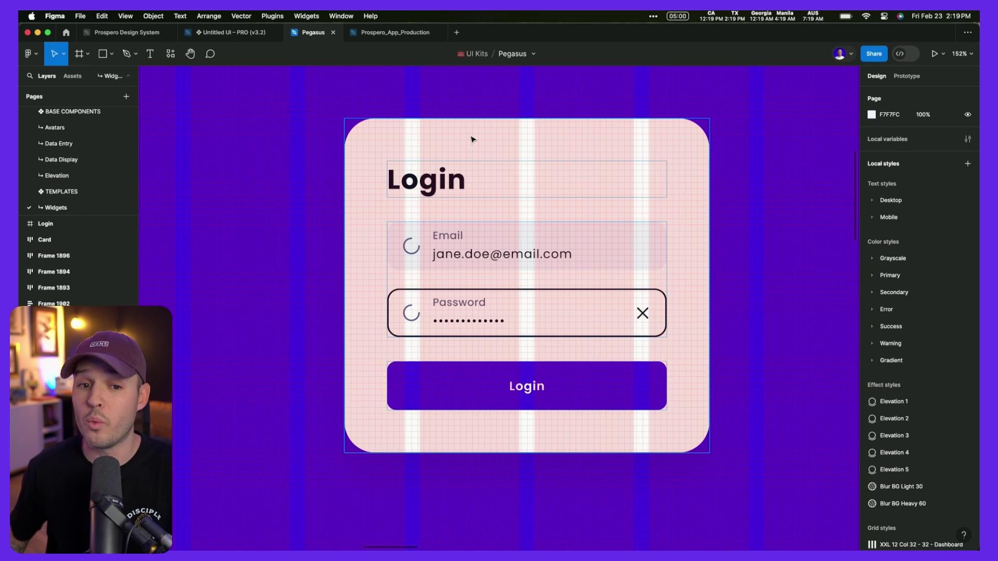
left_click_drag(494, 145, 457, 150)
left_click_drag(670, 188, 747, 188)
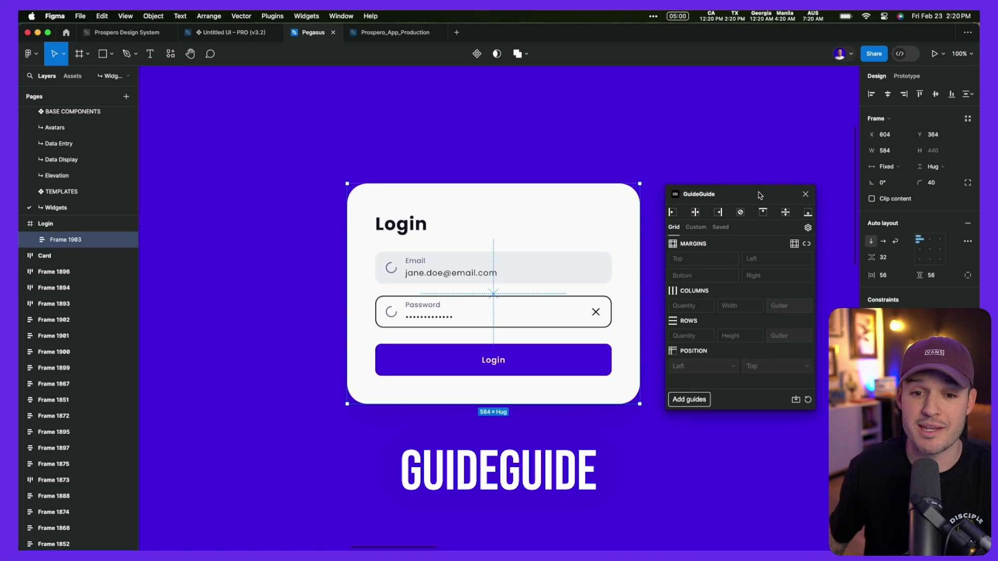
Step: Position the GuideGuide plugin panel beside the login card
left_click_drag(760, 195, 723, 193)
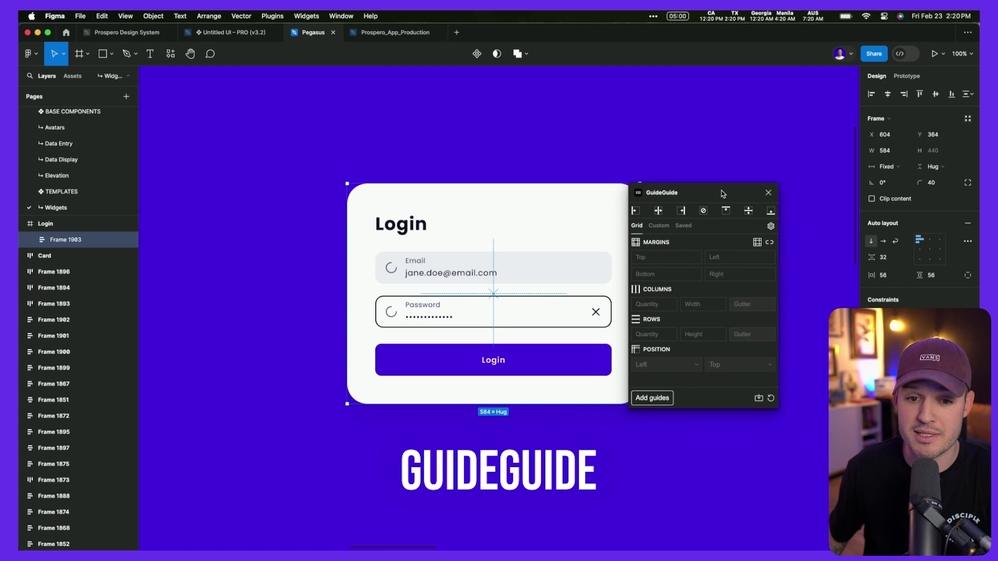
Step: Add GuideGuide guides at the Login button's left edge and vertical centre, moving the panel aside
double_click(494, 363)
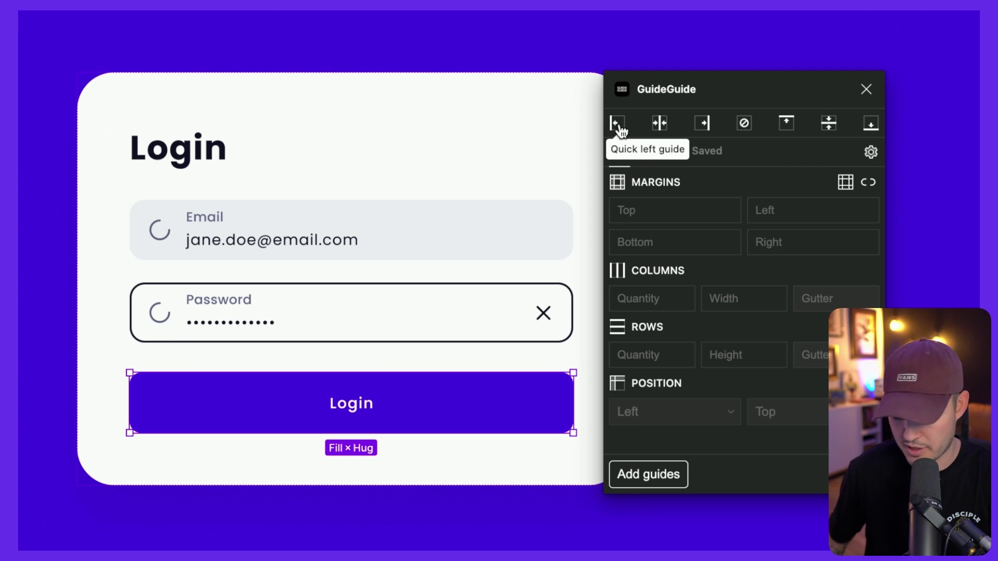
left_click(412, 51)
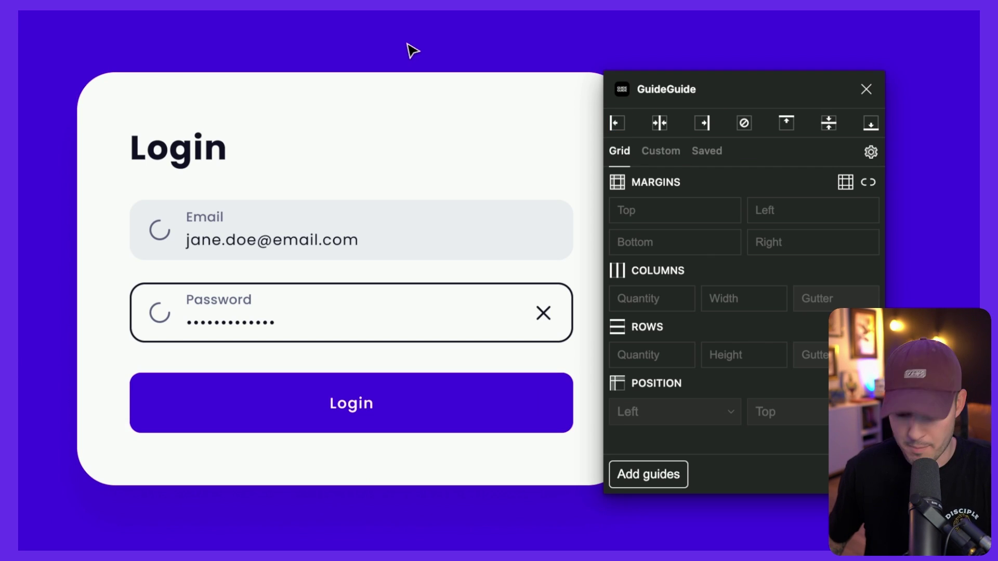
left_click(471, 400)
left_click(473, 403)
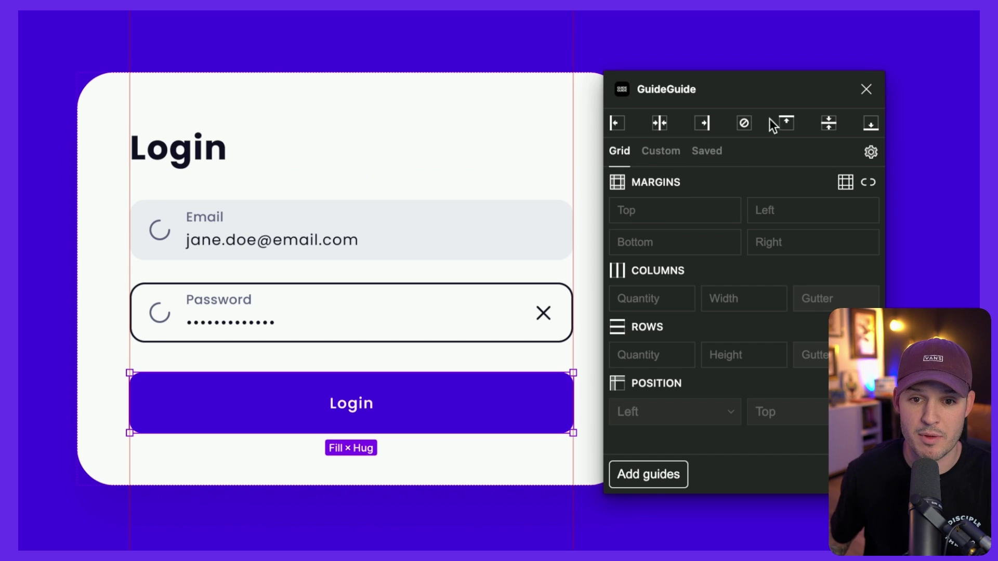
left_click(659, 124)
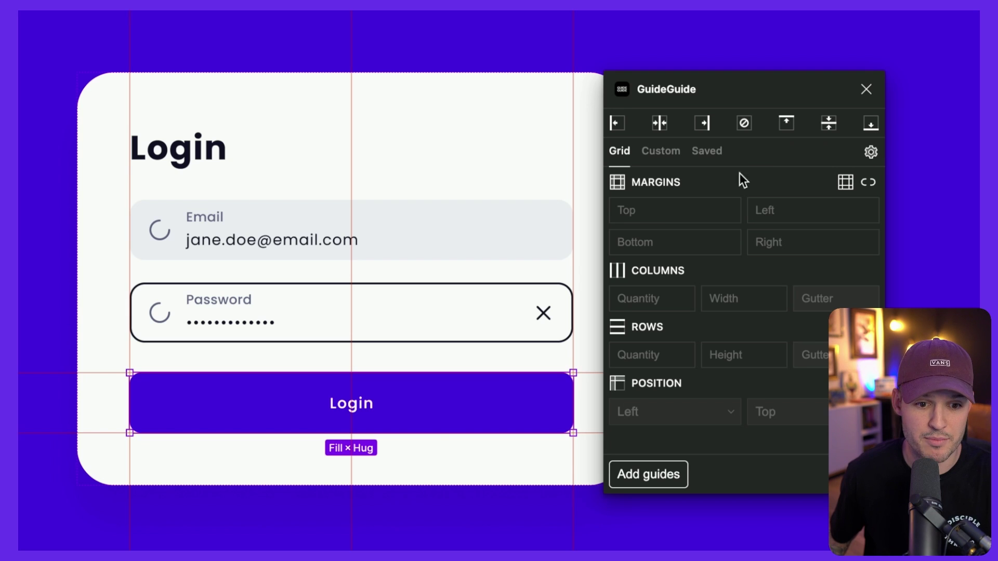
left_click_drag(800, 91, 822, 87)
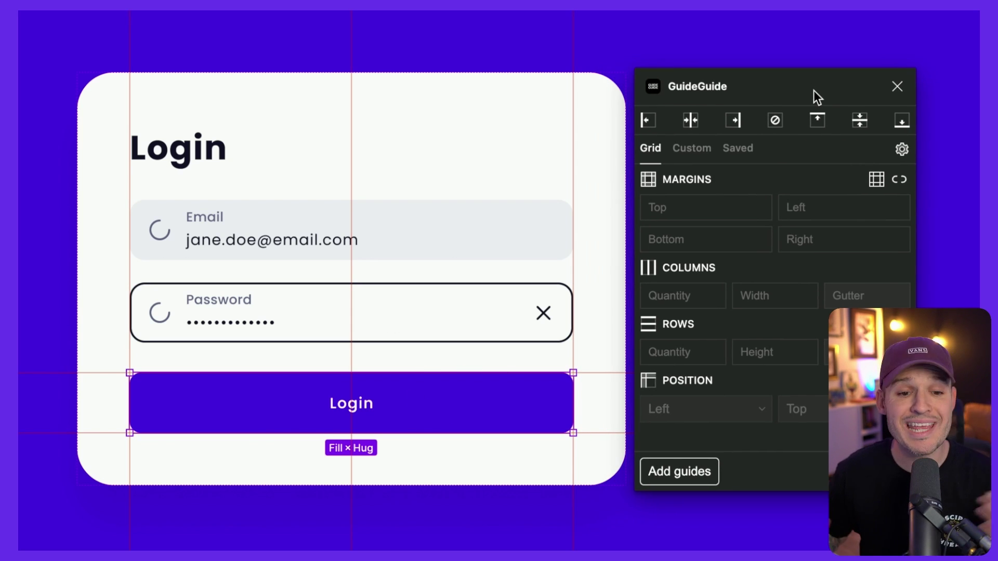
Step: Add a centred four-column guide grid with 20px gutters to the login card, then clear all guides
left_click(431, 121)
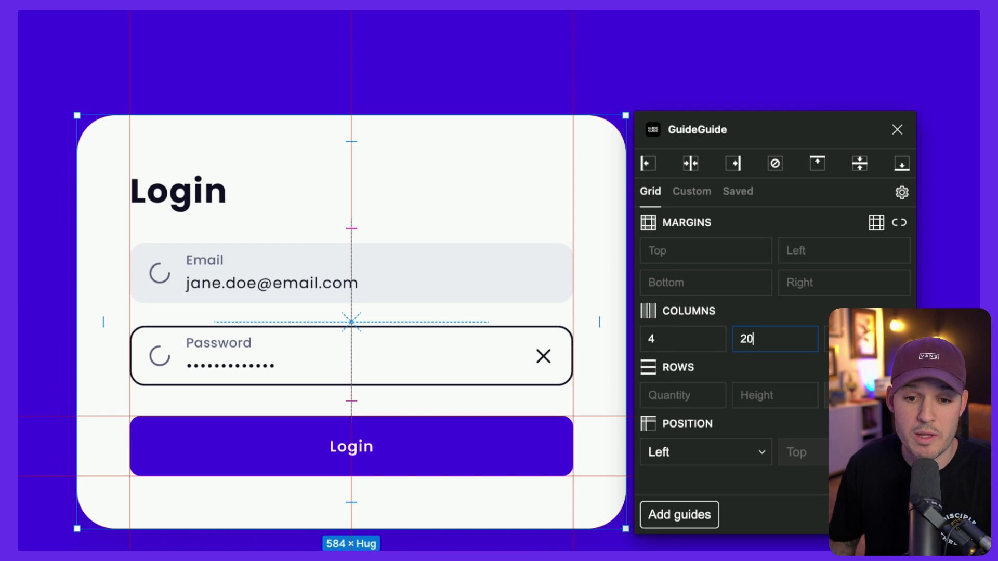
left_click(704, 460)
left_click(697, 472)
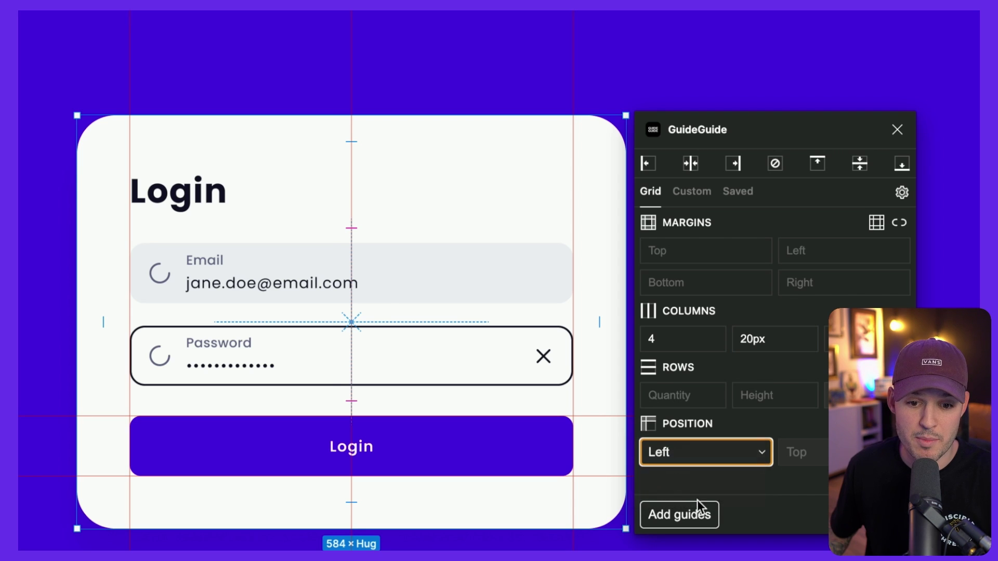
left_click(687, 517)
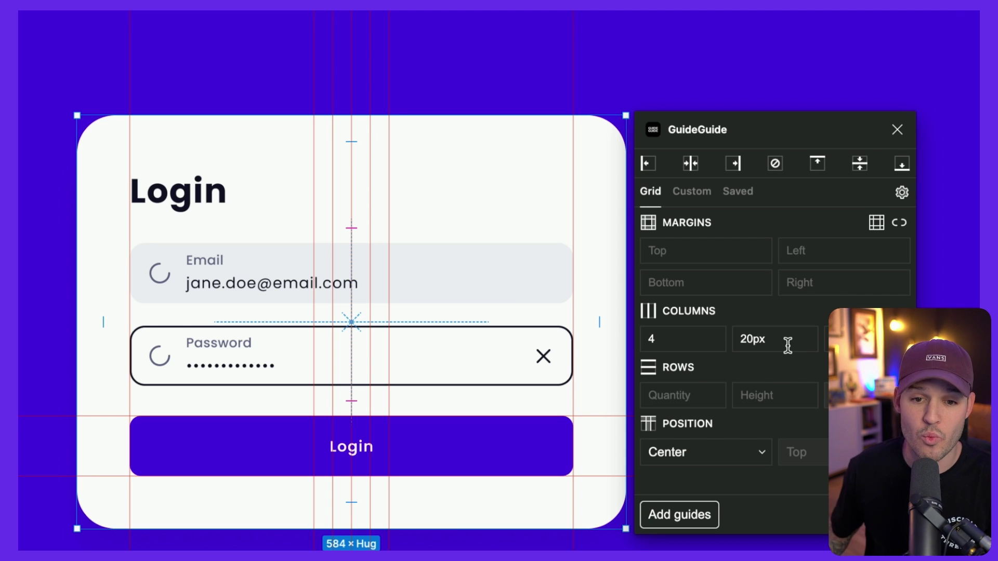
left_click(776, 165)
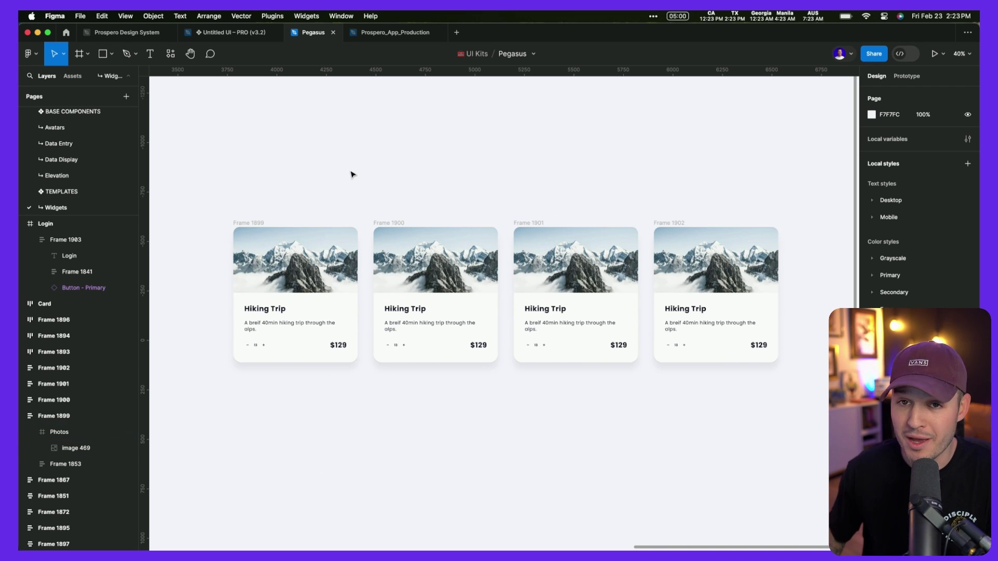
Step: Load images 469–472 from the Desktop for placing into the hiking cards' photos
left_click(287, 267)
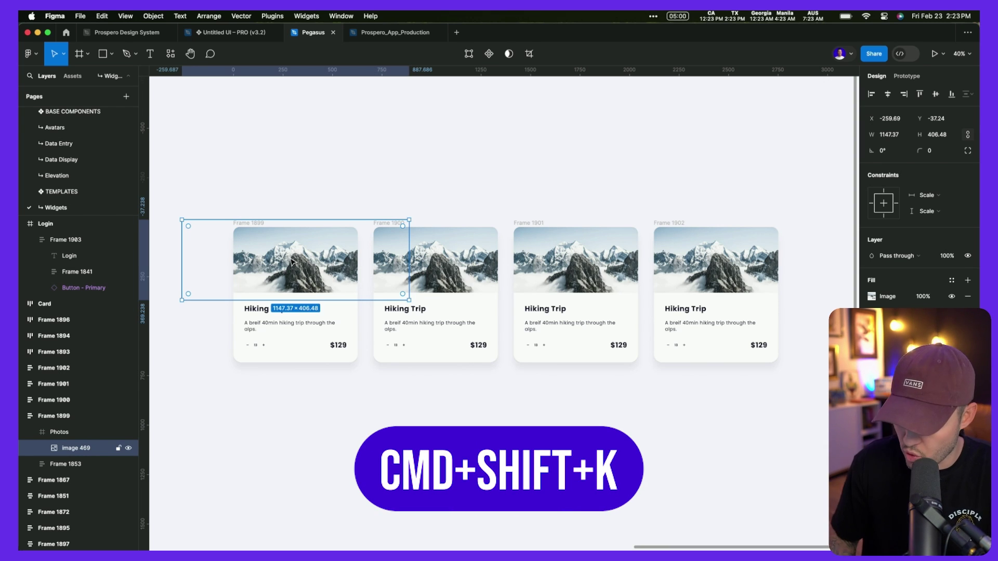
key("cmd+shift+k")
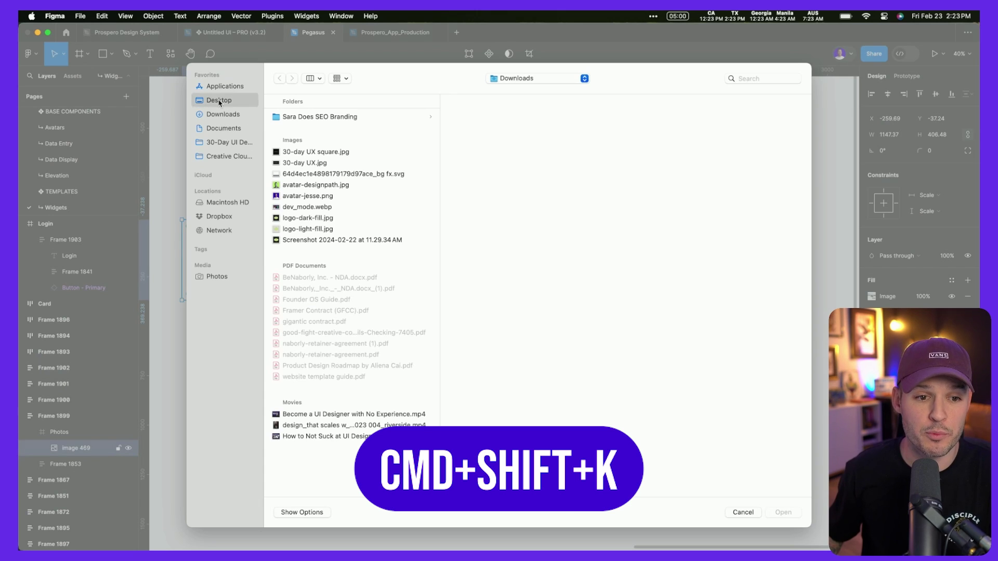
left_click(219, 100)
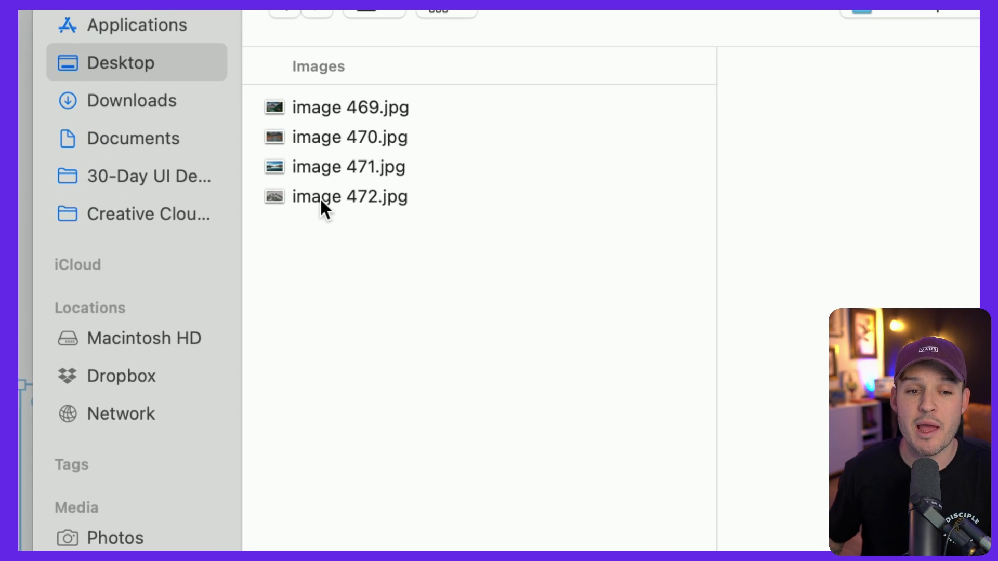
left_click(320, 197)
left_click(323, 107, "shift")
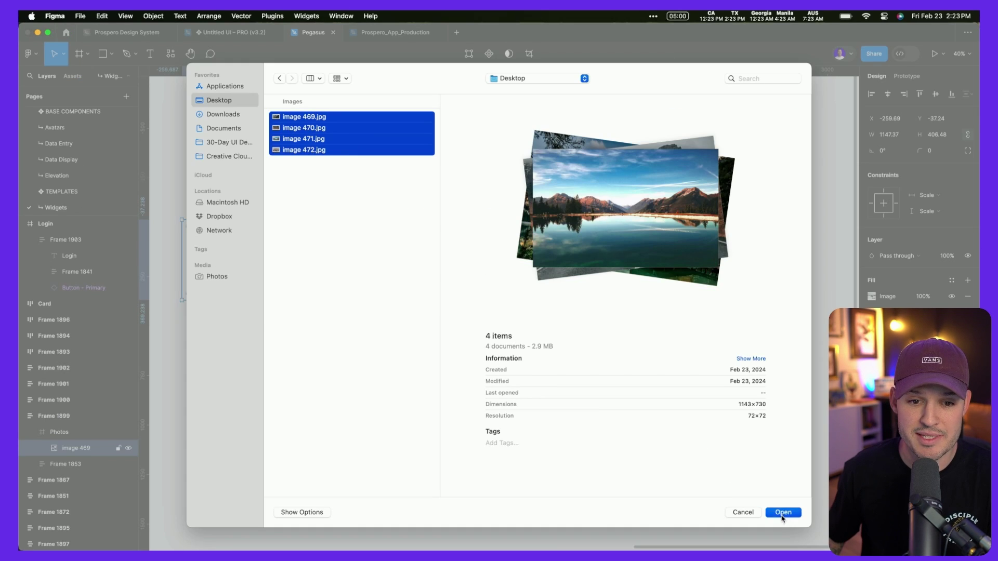
left_click(783, 513)
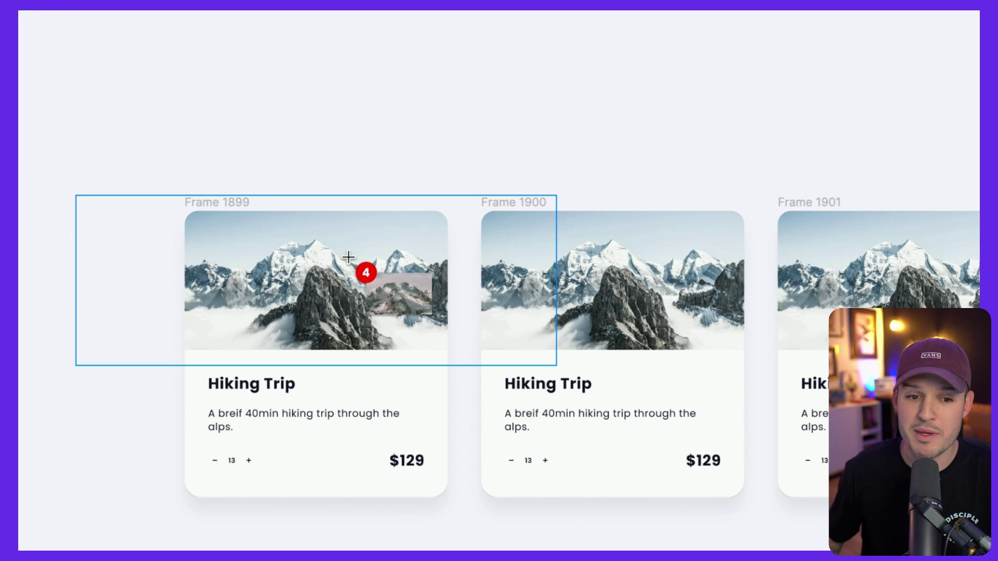
Step: Place the snowy, lake, road and misty-valley photos into Frames 1899, 1900, 1902 and 1901
left_click(350, 259)
left_click(617, 266)
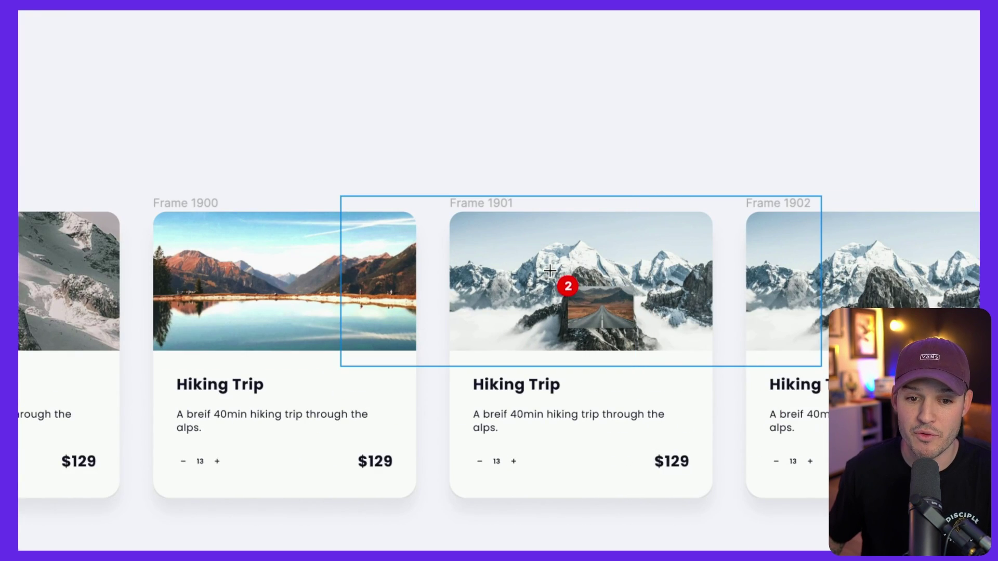
left_click(858, 268)
left_click(590, 276)
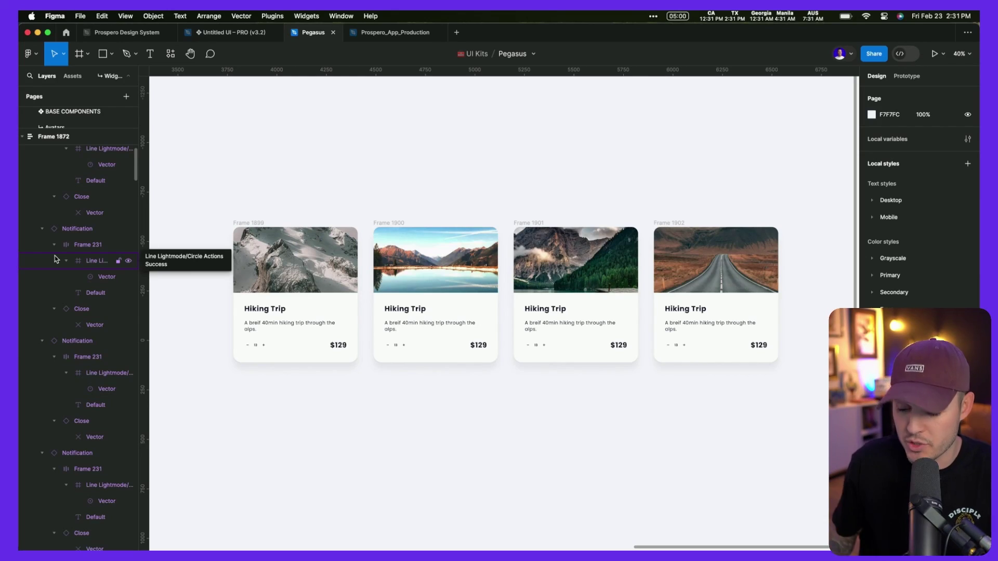
Step: Check Figma's Collapse Layers shortcut under Keyboard Shortcuts > App Shortcuts in System Settings
key("super+space")
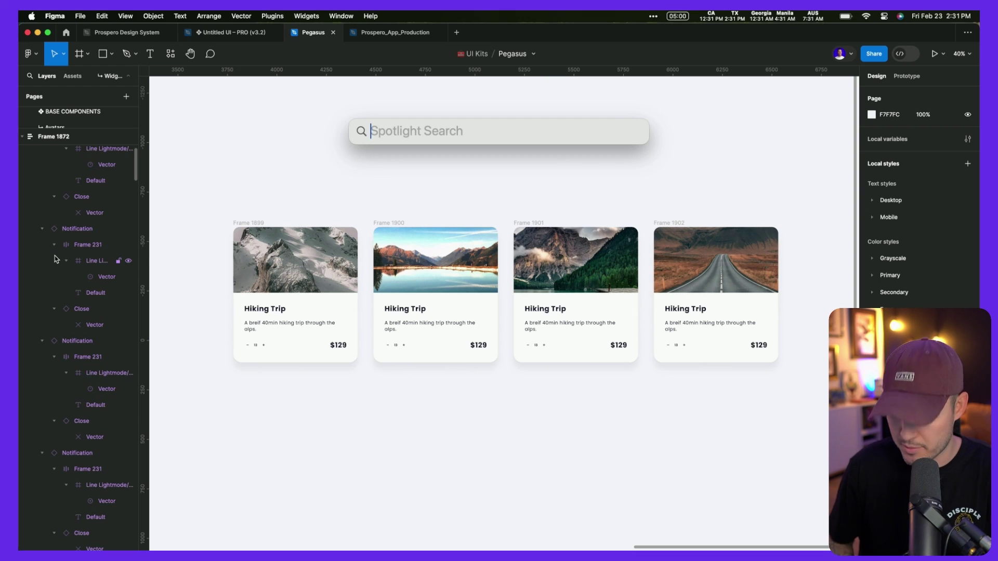
key("Return")
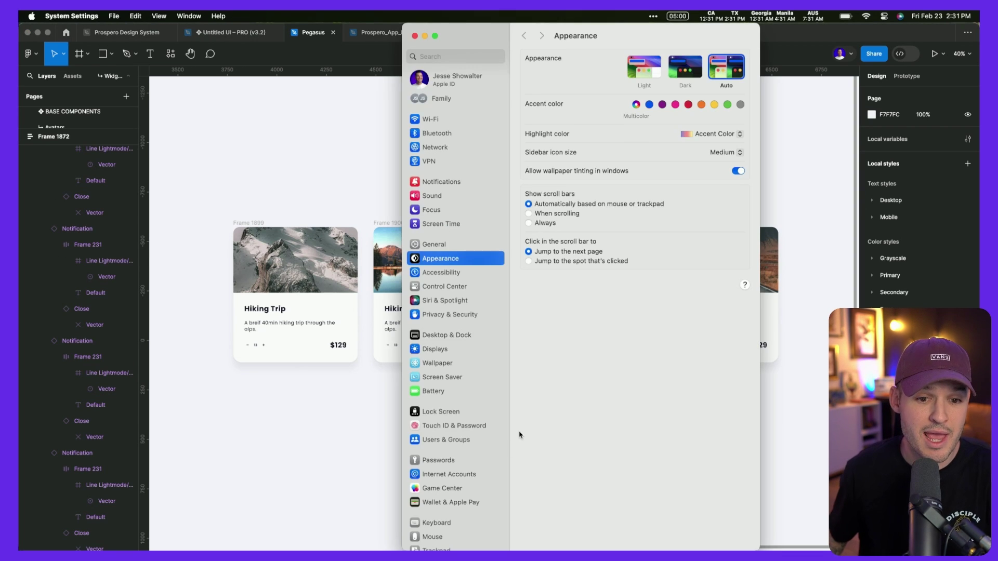
scroll(444, 502, "down", 2)
left_click(437, 498)
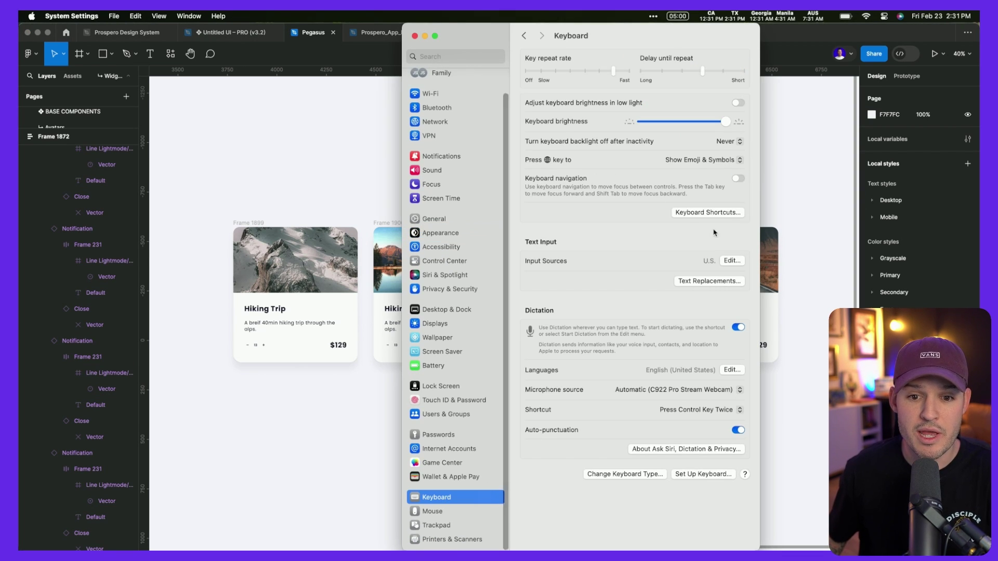
left_click(705, 213)
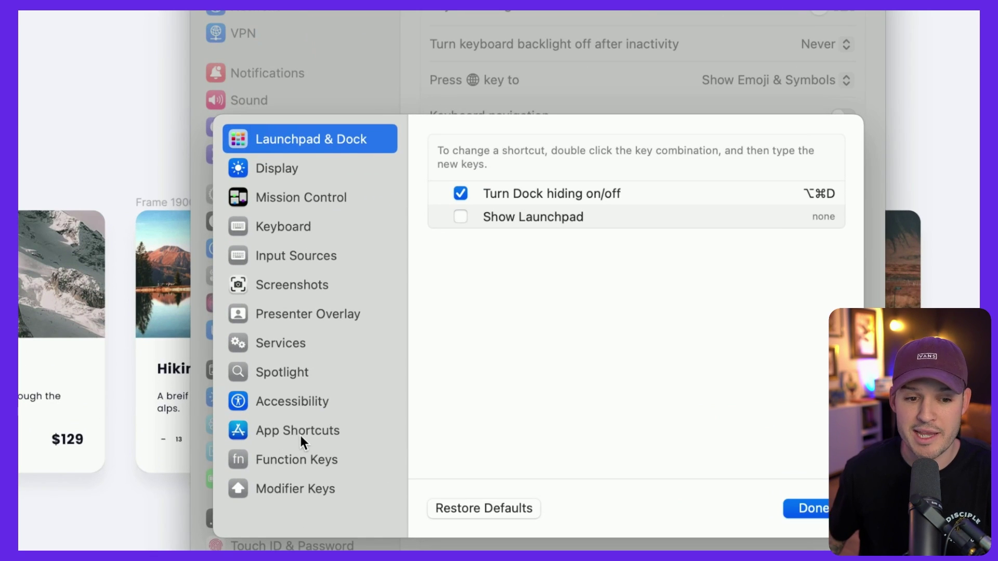
left_click(301, 435)
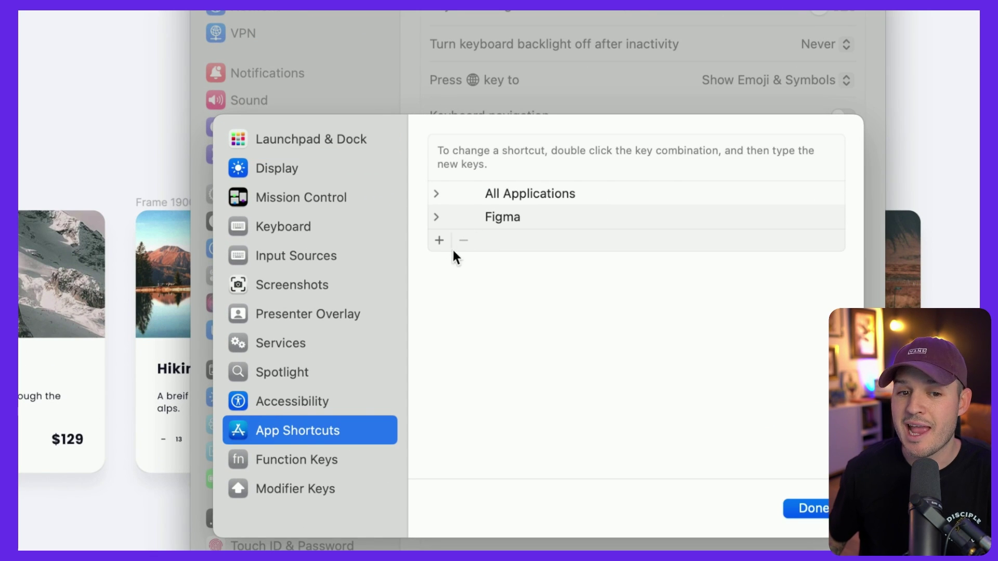
left_click(436, 219)
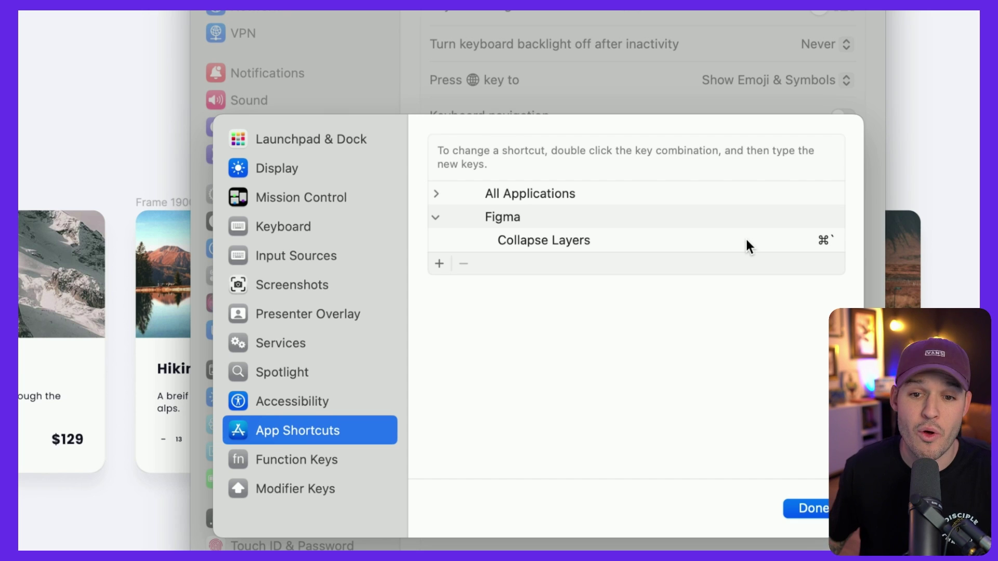
left_click(814, 508)
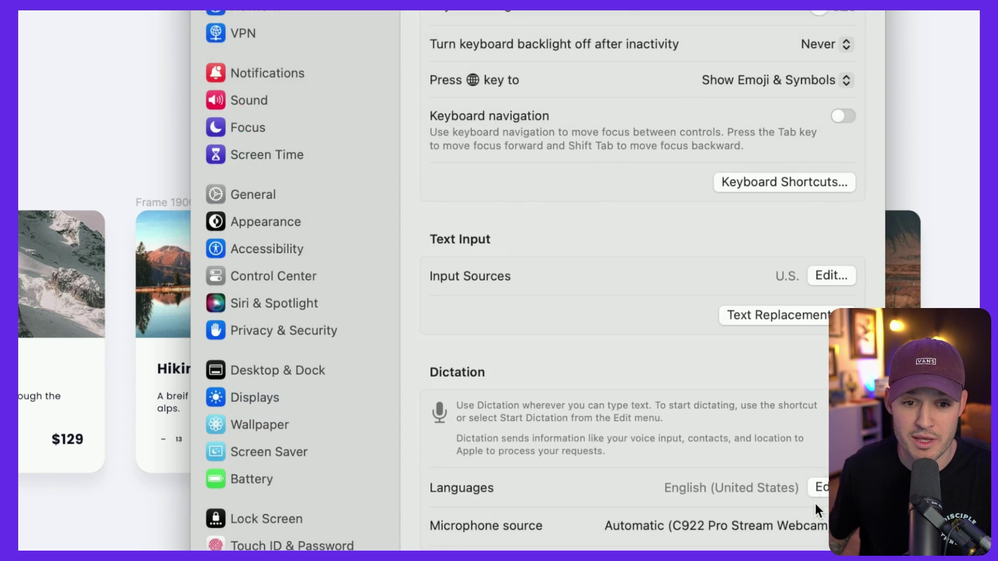
Step: Return to Figma, restore its hidden panels, and collapse all layer groups with Alt+L
left_click(143, 156)
key("super+backslash")
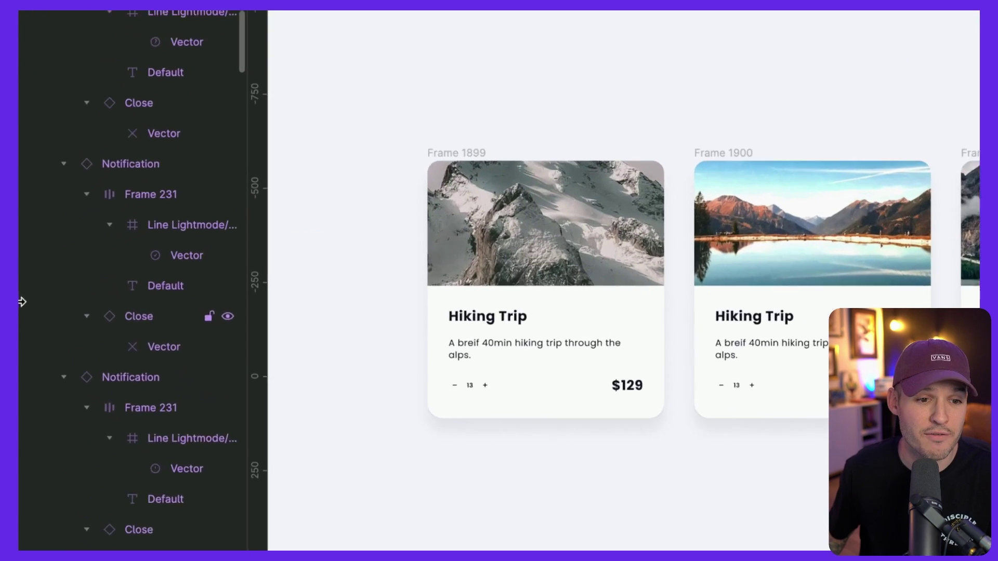
scroll(83, 292, "up", 5)
scroll(144, 282, "down", 15)
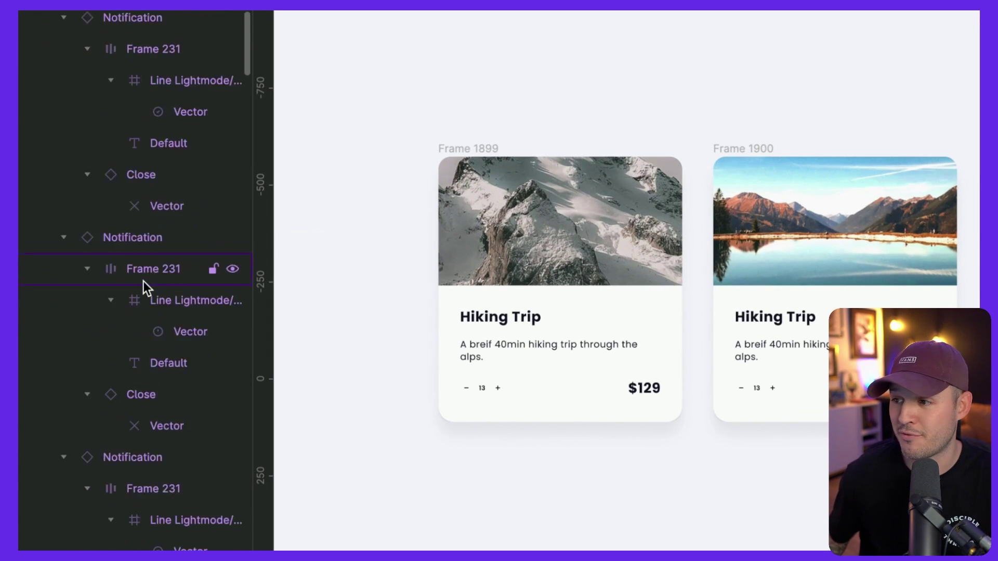
scroll(144, 282, "down", 10)
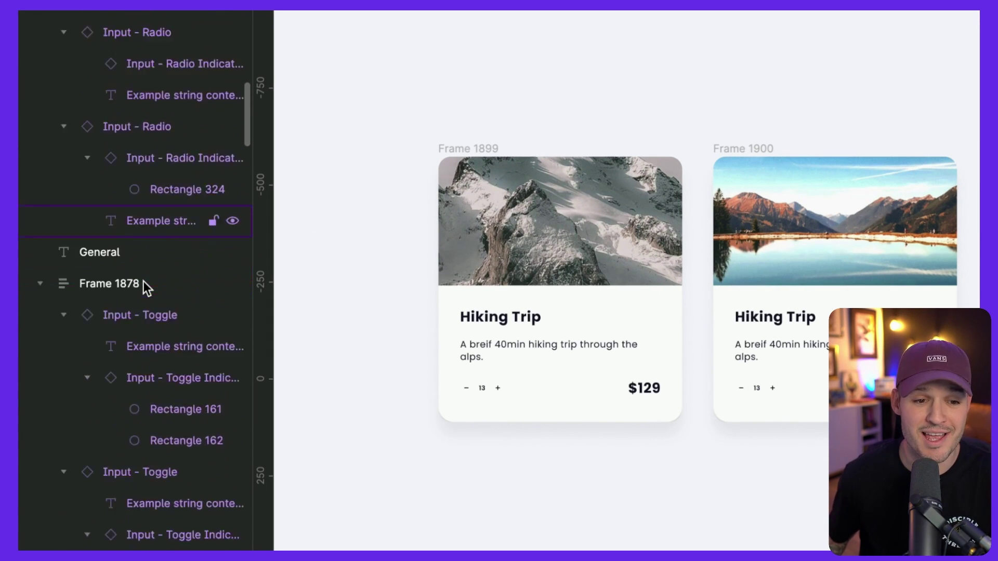
left_click(90, 263)
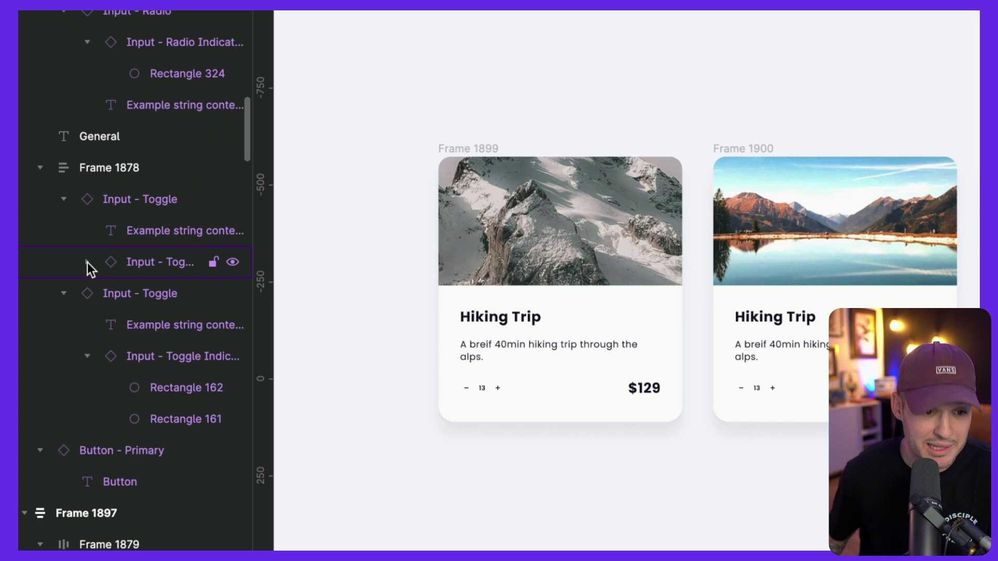
left_click(65, 199)
left_click(39, 168)
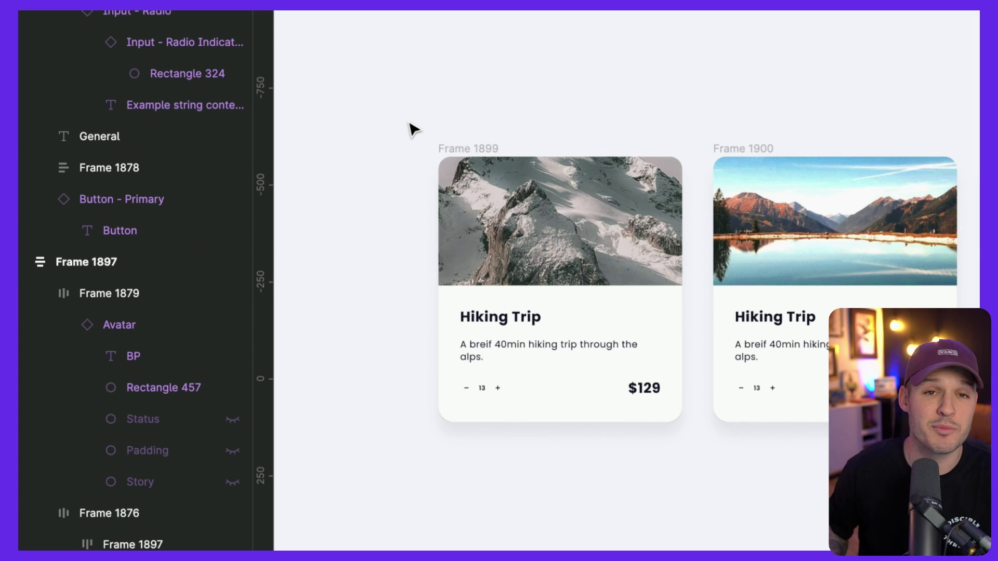
key("alt+l")
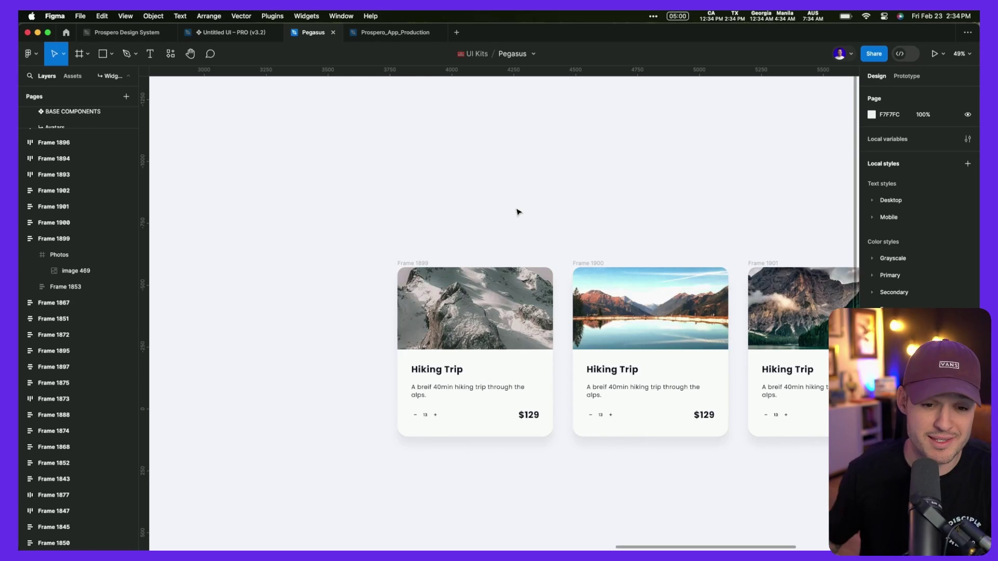
Step: Reposition the mountain photo within the first hiking card's crop, undoing an accidental move out
left_click(487, 314)
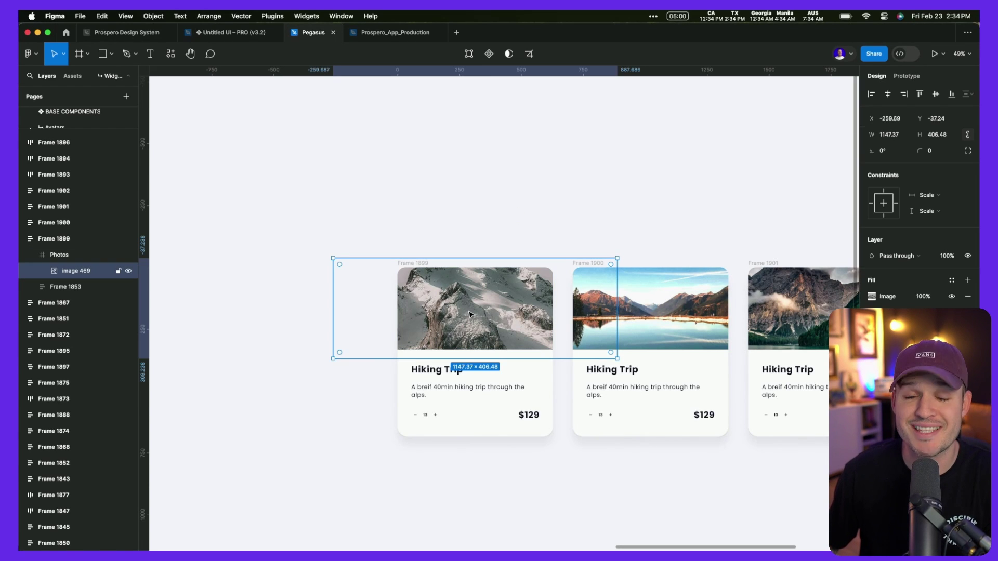
left_click_drag(458, 315, 470, 191)
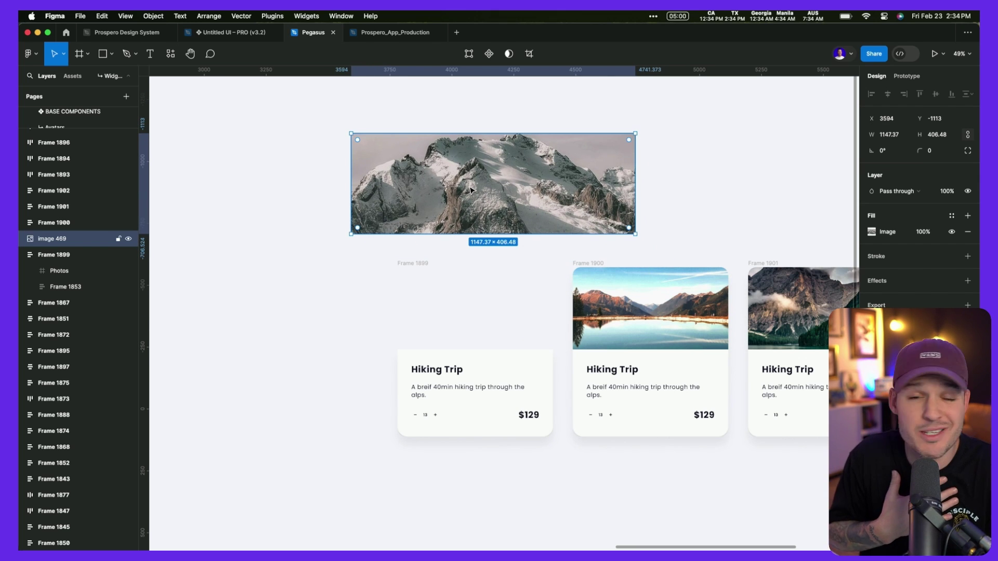
key("super+z")
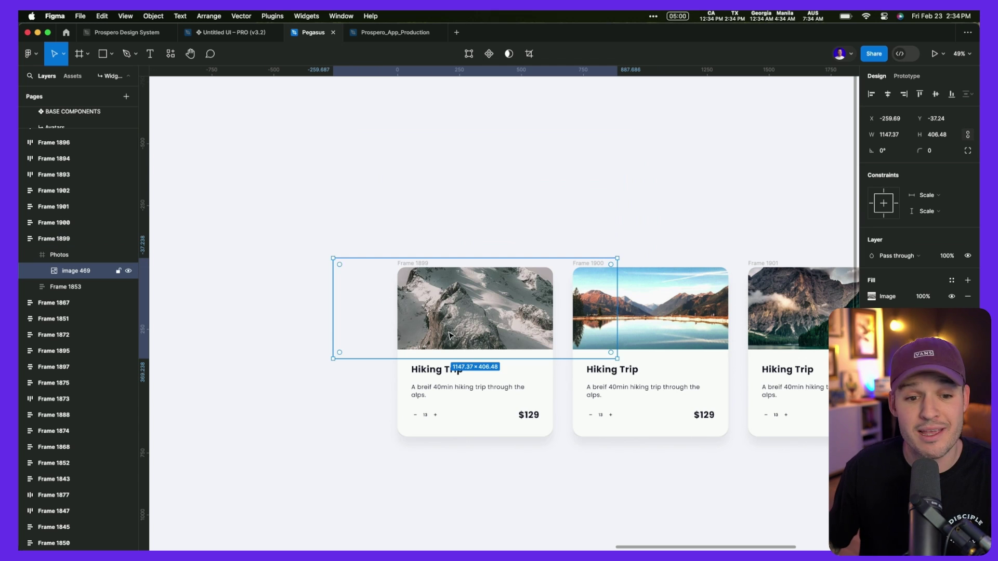
left_click_drag(450, 335, 454, 211)
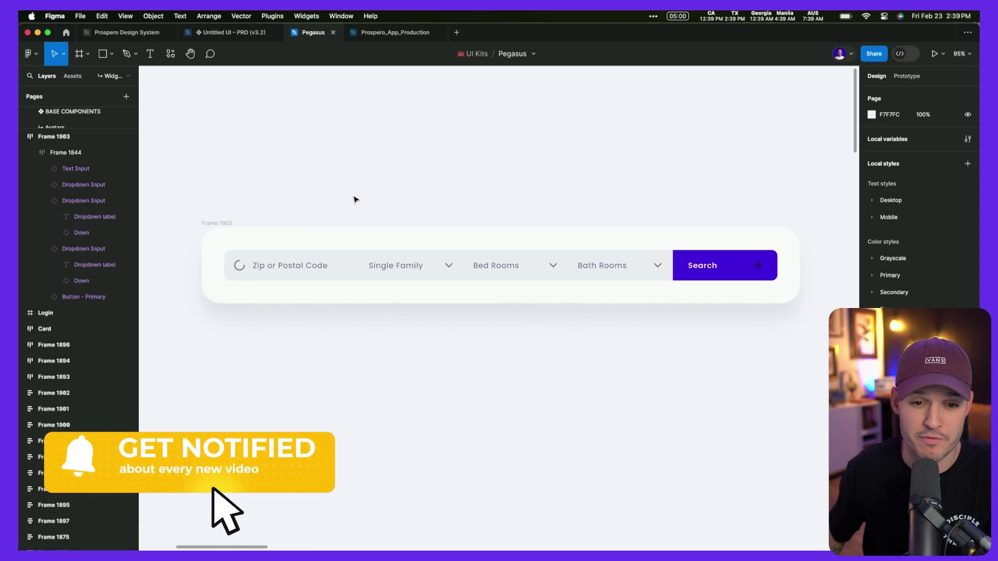
Step: Open the local variables and switch to the Numbers collection
left_click(221, 225)
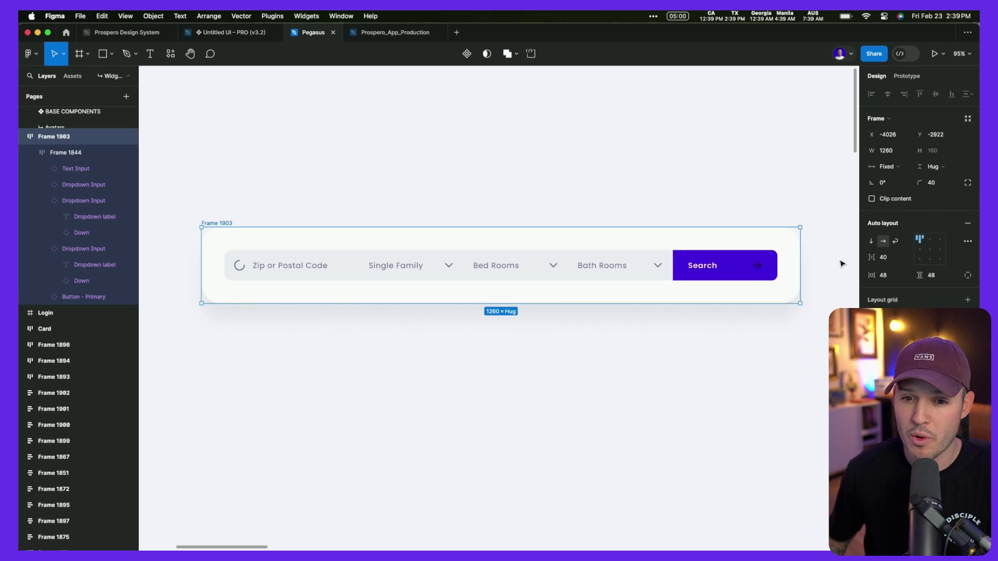
left_click(768, 124)
left_click(968, 140)
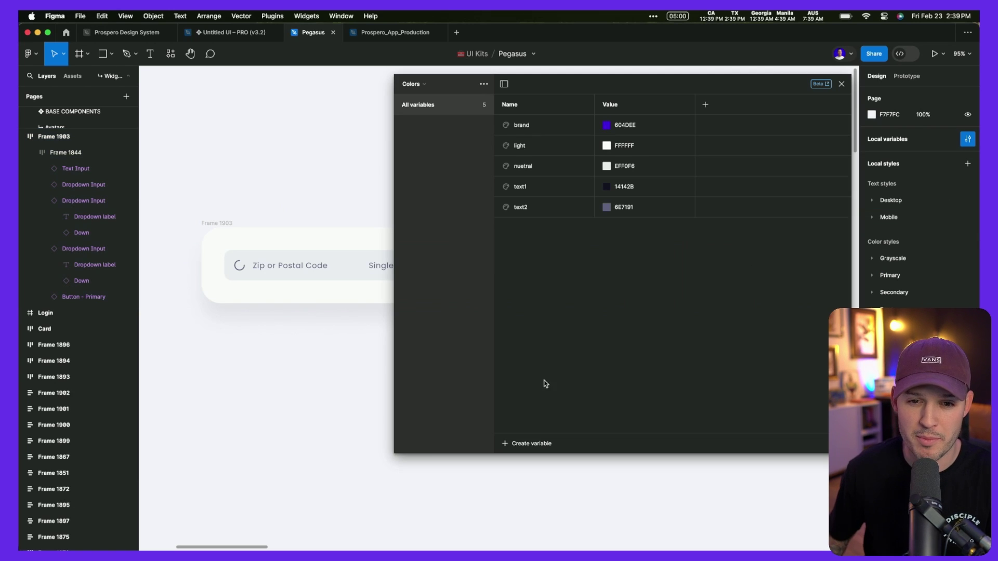
left_click(414, 84)
left_click(436, 97)
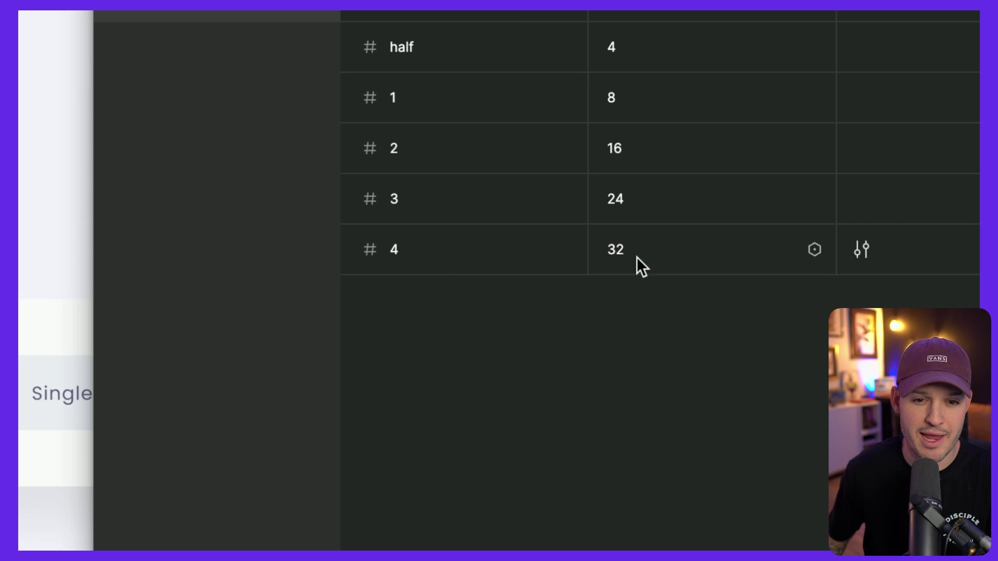
Step: Duplicate variable 4 as a new variable named 5 with value 40
right_click(458, 261)
left_click(575, 341)
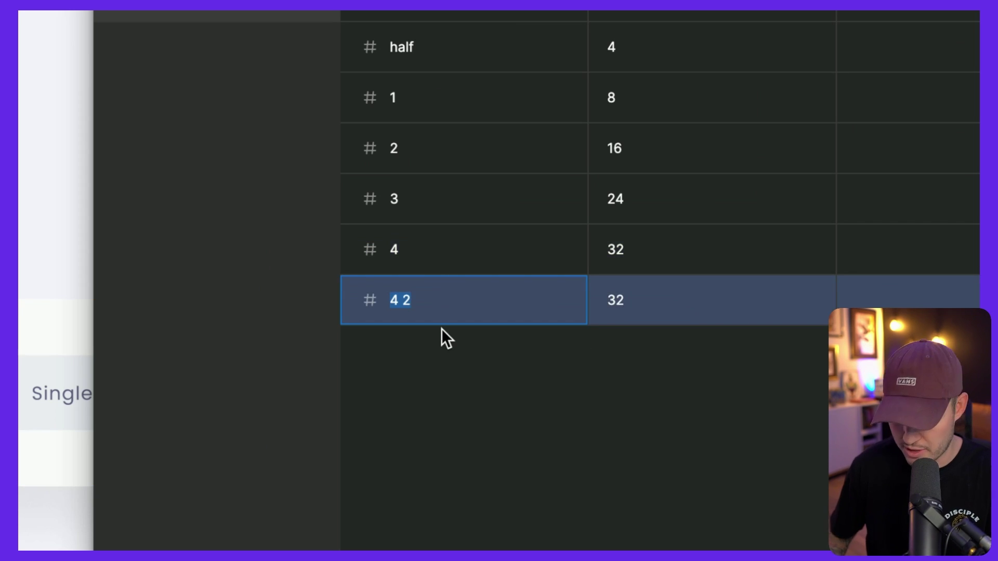
type("5")
key("Tab")
type("40")
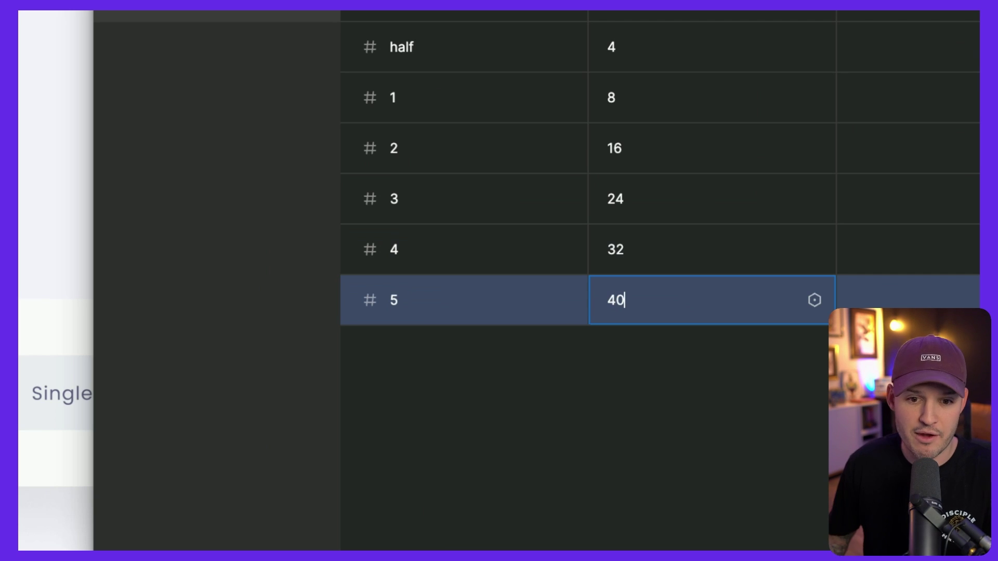
key("Return")
Step: Bind the search bar frame's corner radius to number variable 5
left_click(844, 84)
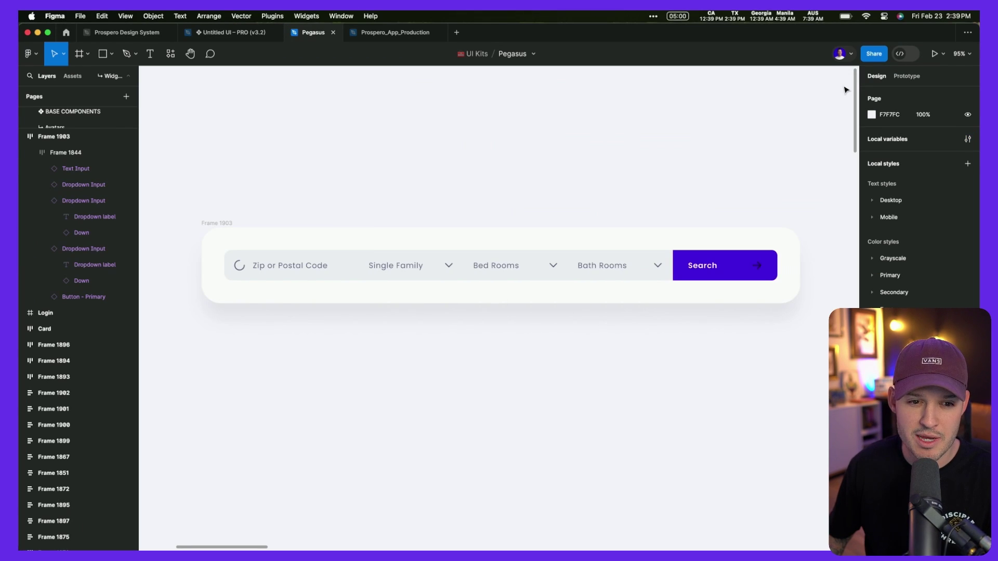
scroll(300, 223, "right", 1)
left_click(226, 225)
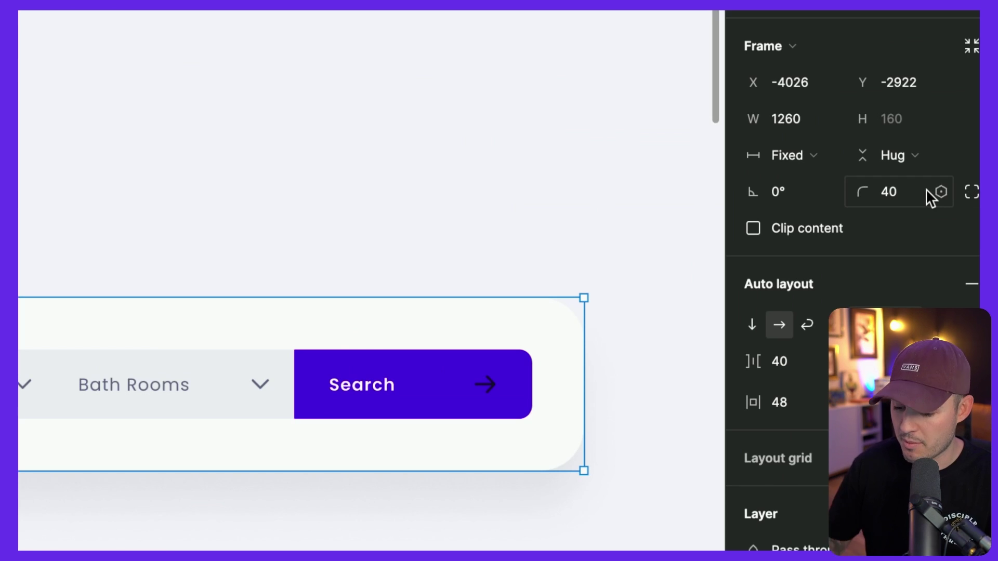
left_click(941, 192)
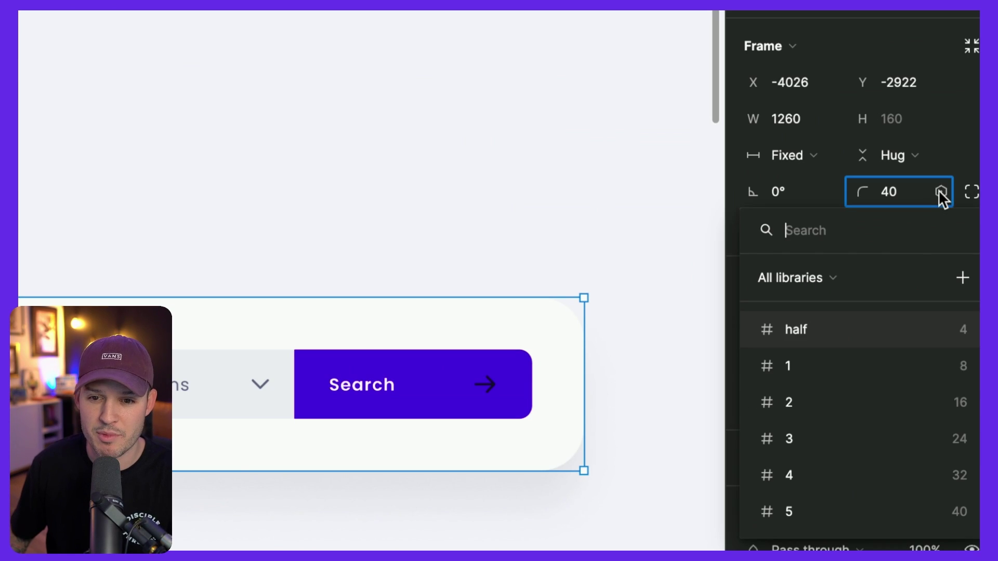
left_click(828, 513)
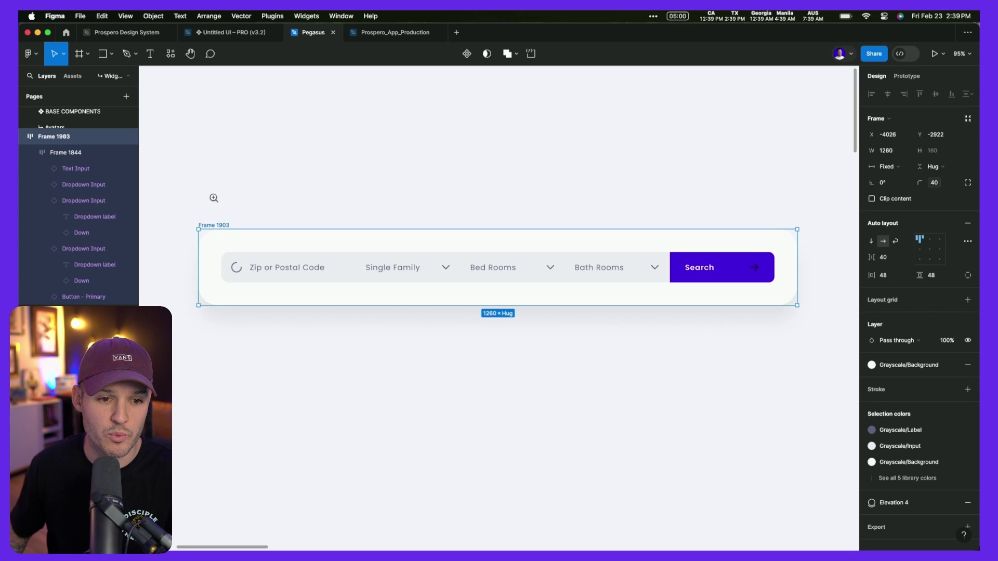
Step: Bind the zip code text input's top-left and bottom-left corner radii to variable 2
left_click_drag(214, 198, 330, 345)
left_click(391, 226)
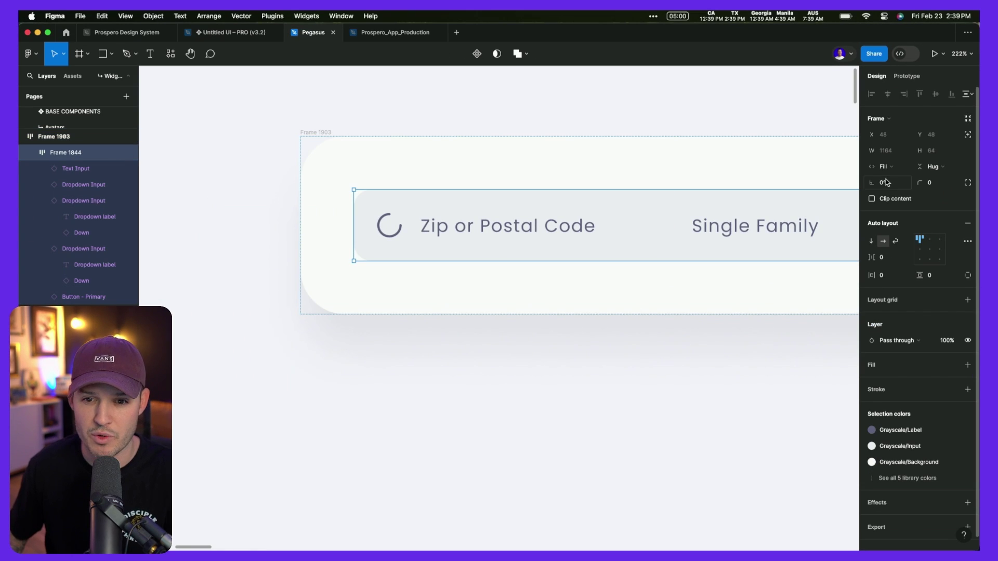
left_click(382, 205)
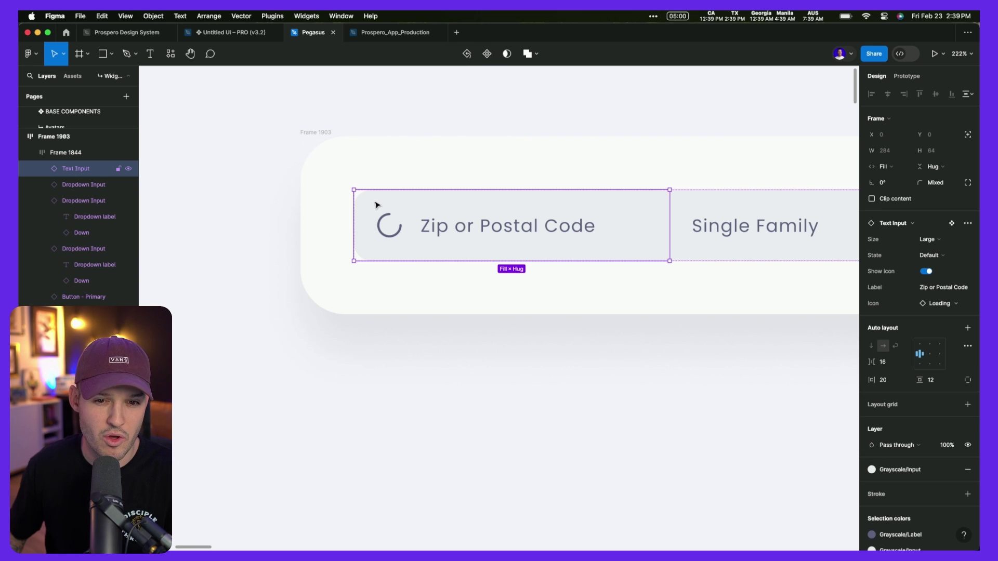
left_click(968, 183)
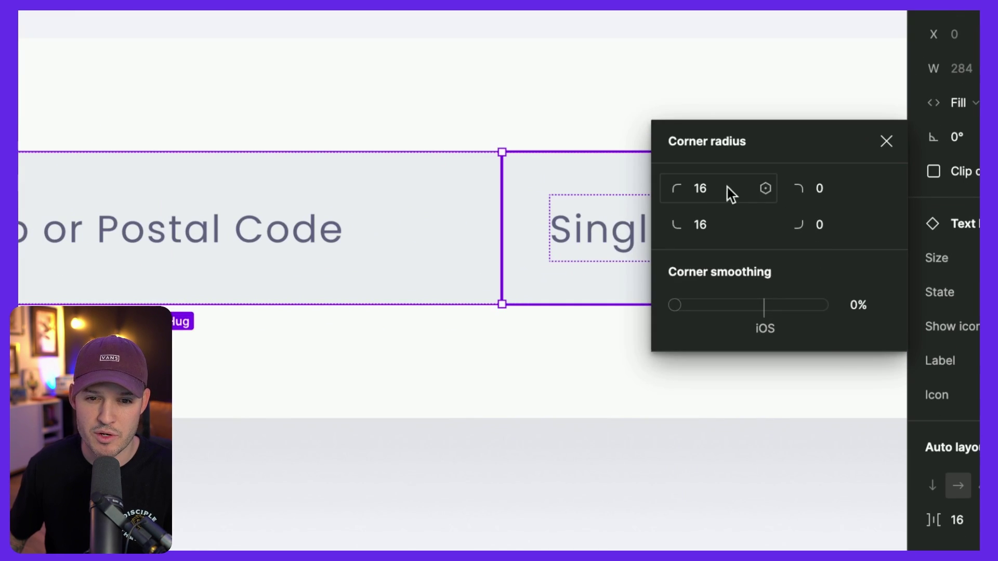
left_click(792, 207)
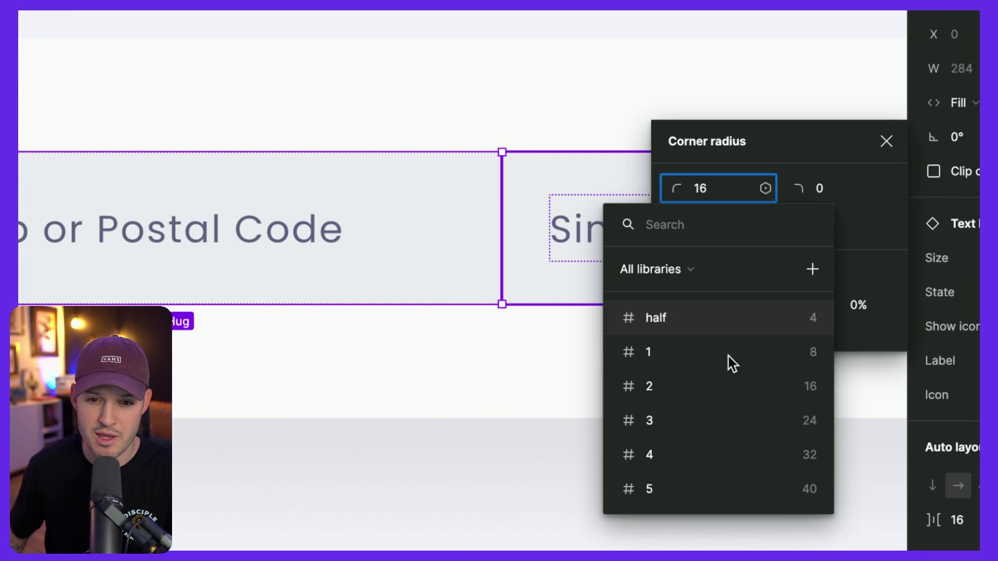
left_click(730, 386)
left_click(764, 225)
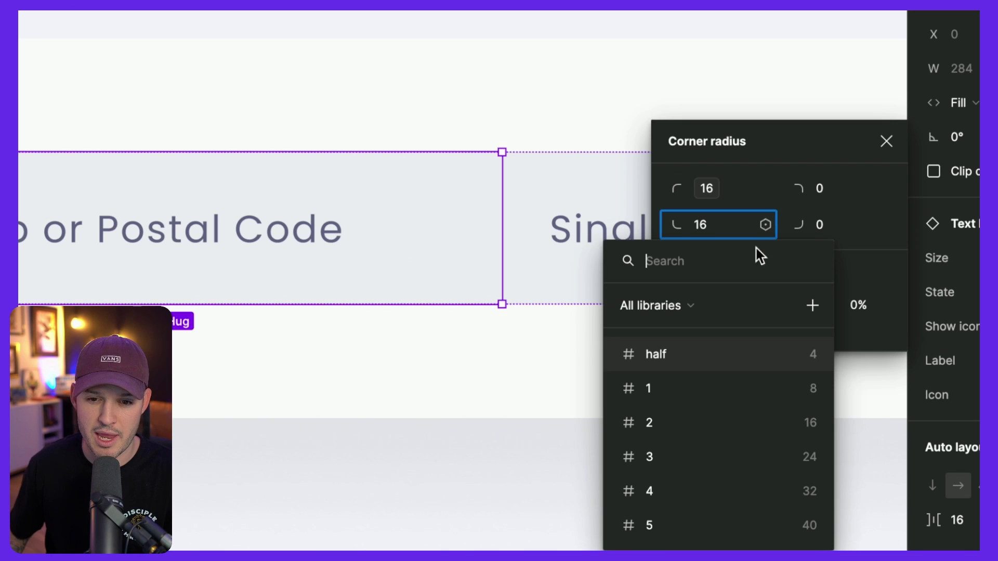
left_click(725, 421)
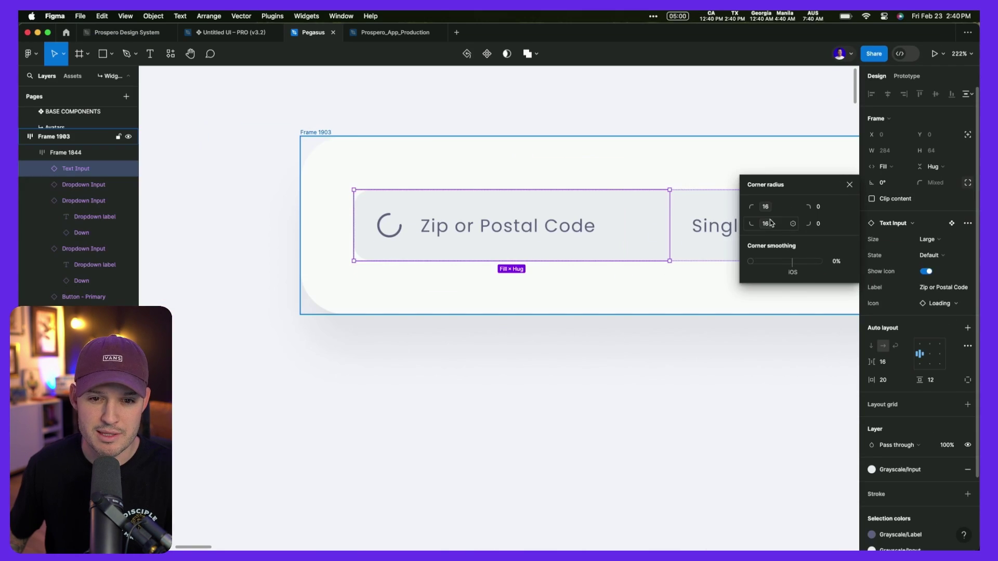
left_click(703, 173)
scroll(702, 172, "right", 10)
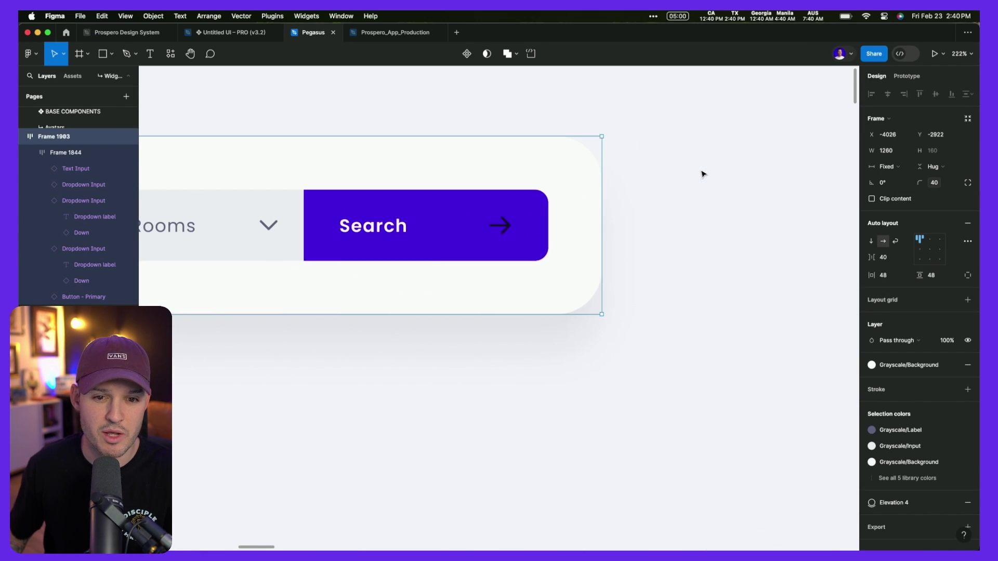
Step: Replace the Search button's Primary/Default fill with the brand colour variable, found by searching 'bra'
left_click(469, 208)
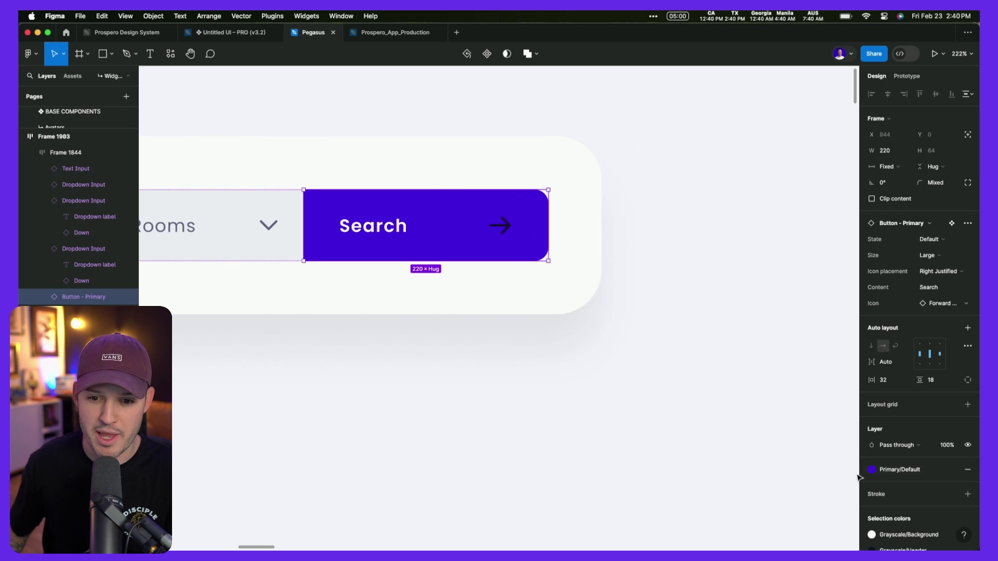
left_click(902, 470)
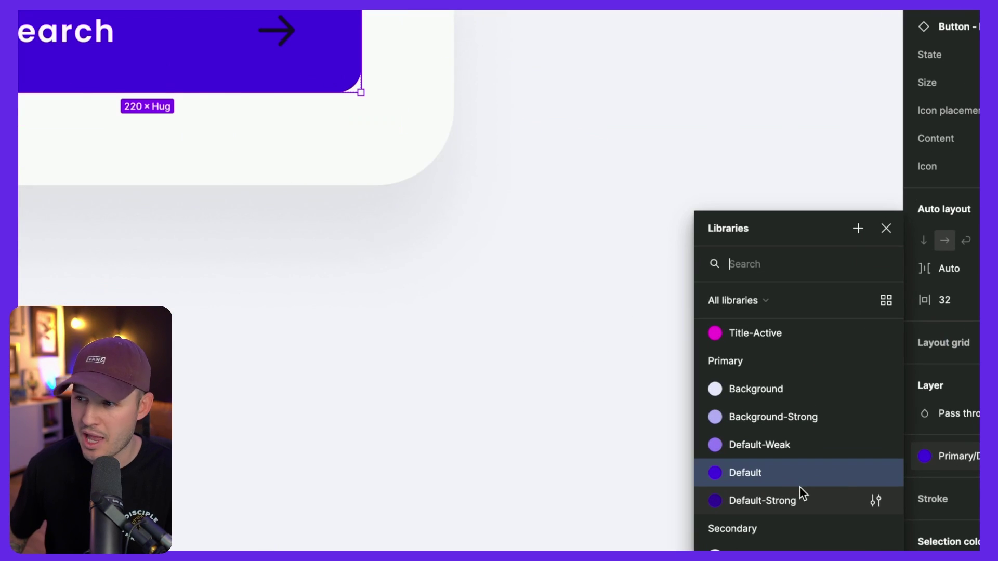
scroll(791, 502, "up", 3)
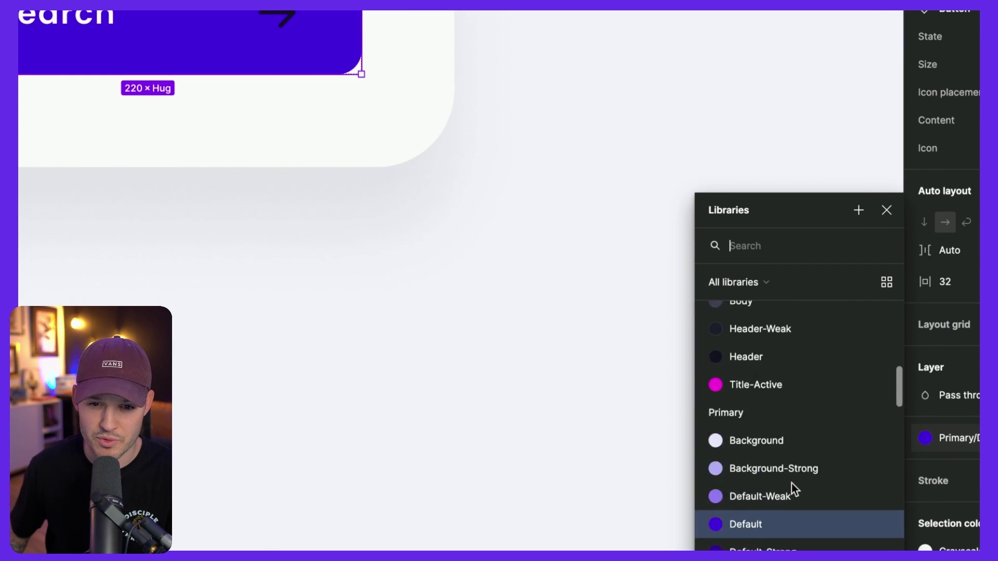
scroll(792, 489, "up", 4)
type("bran")
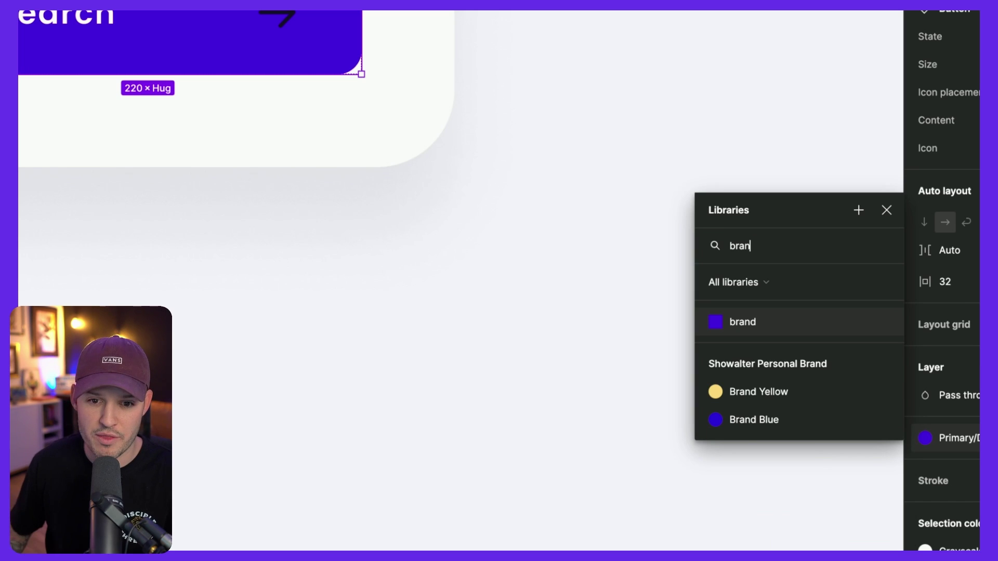
left_click(748, 325)
Step: Open the Colors variable collection and inspect the light colour variable
left_click(718, 11)
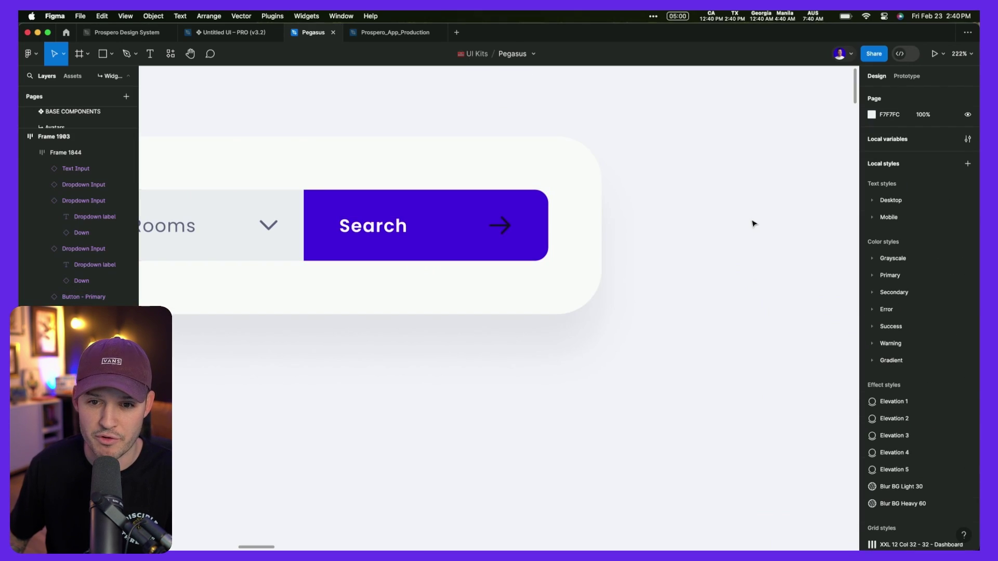
left_click(968, 139)
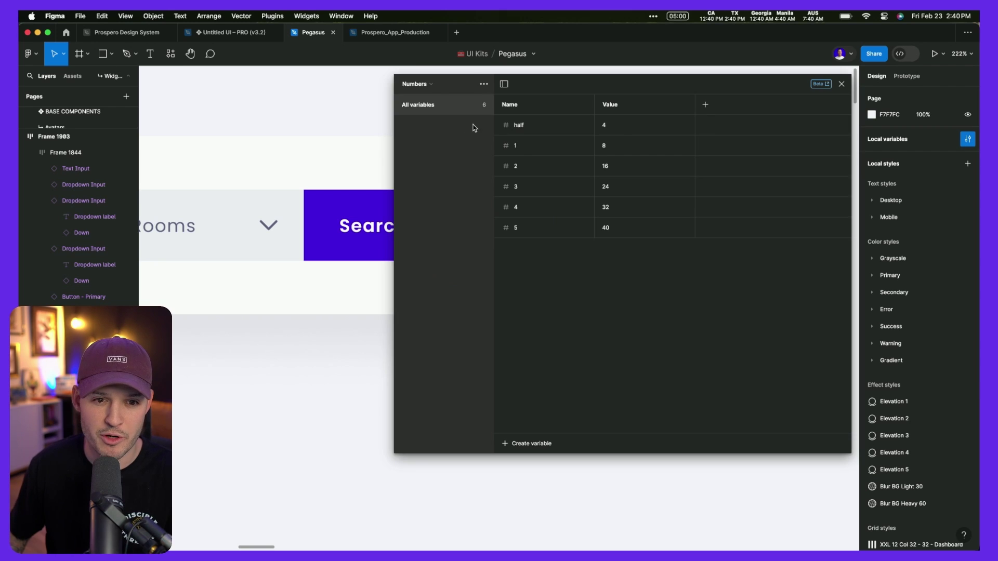
left_click(438, 89)
left_click(438, 80)
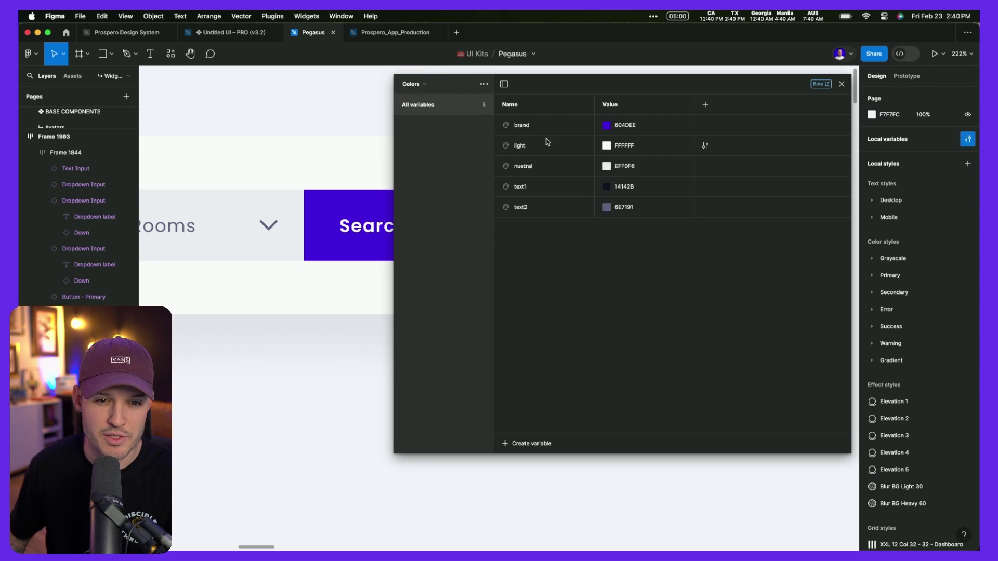
left_click(564, 143)
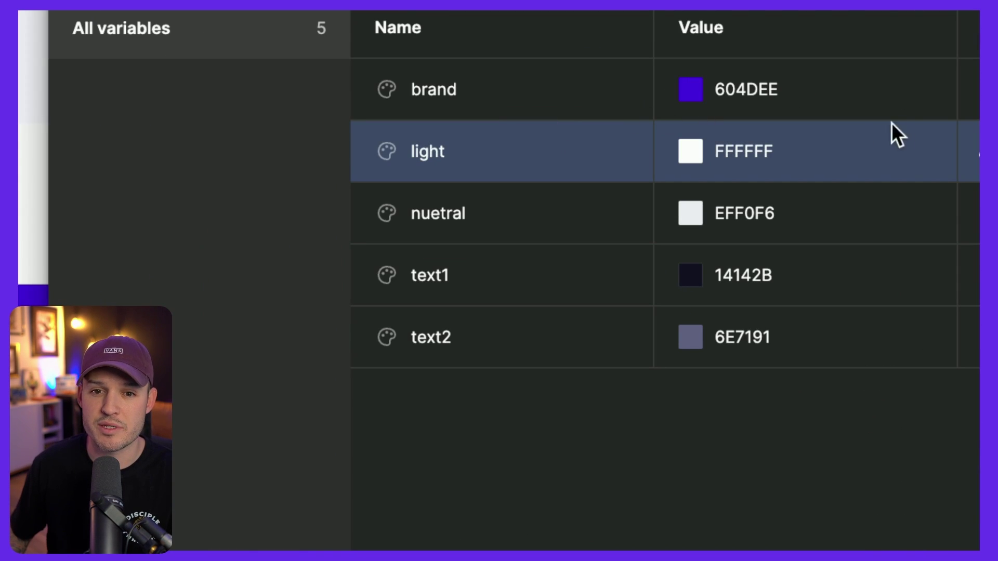